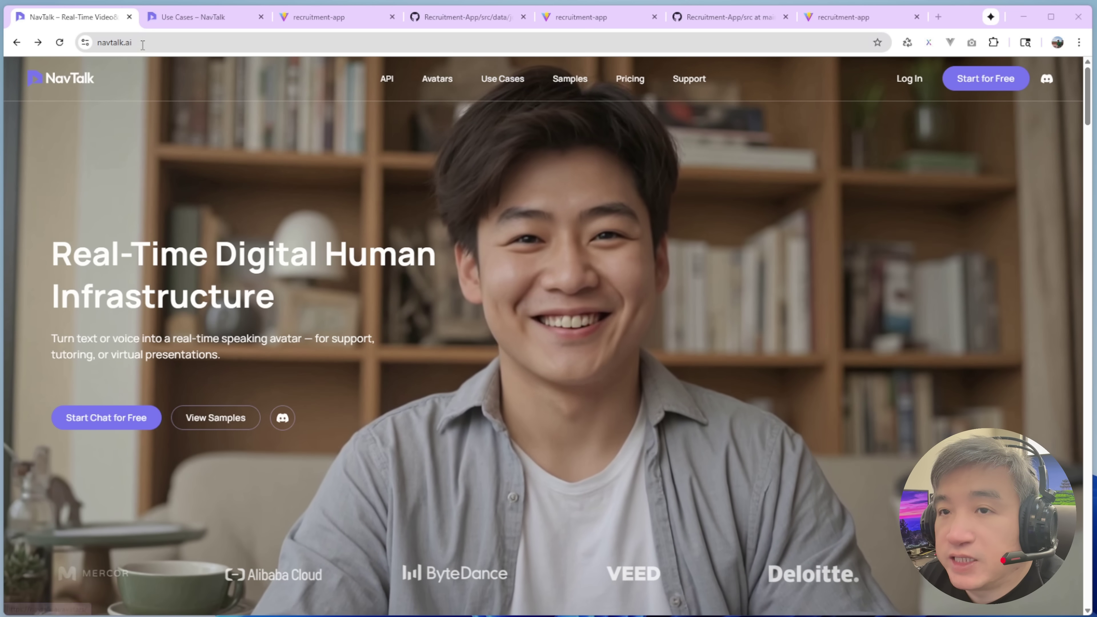
- Move between the NavTalk home page and the Use Cases page, ending on Use Cases
click(197, 18)
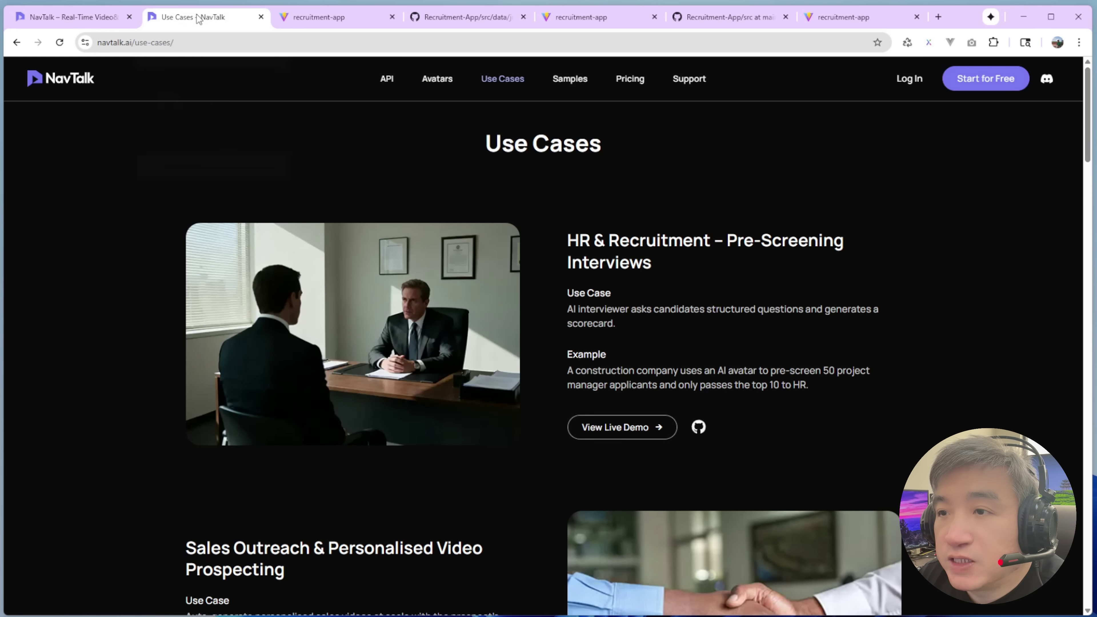
click(95, 19)
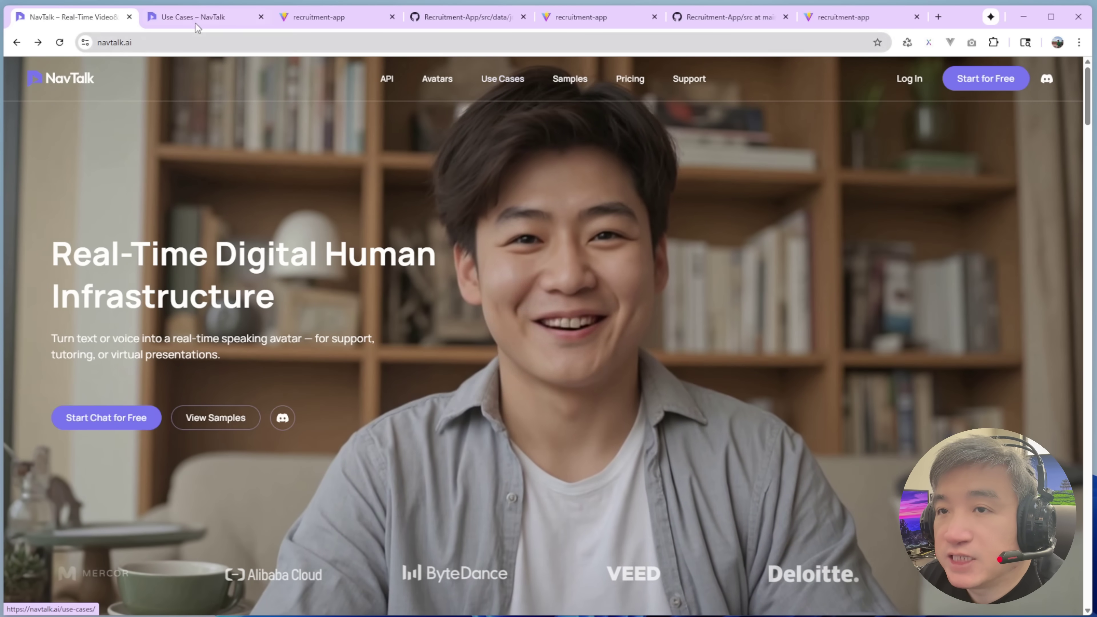
click(193, 23)
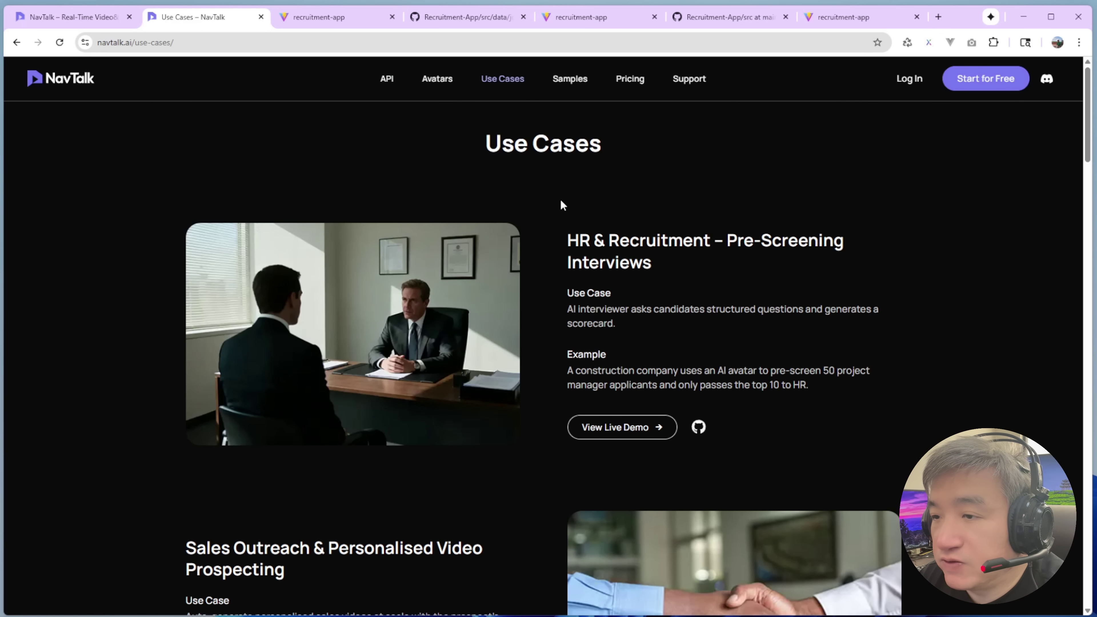
- Scroll through the use case list and back up to the HR & Recruitment entry
scroll(560, 200, down, 1)
scroll(555, 207, down, 2)
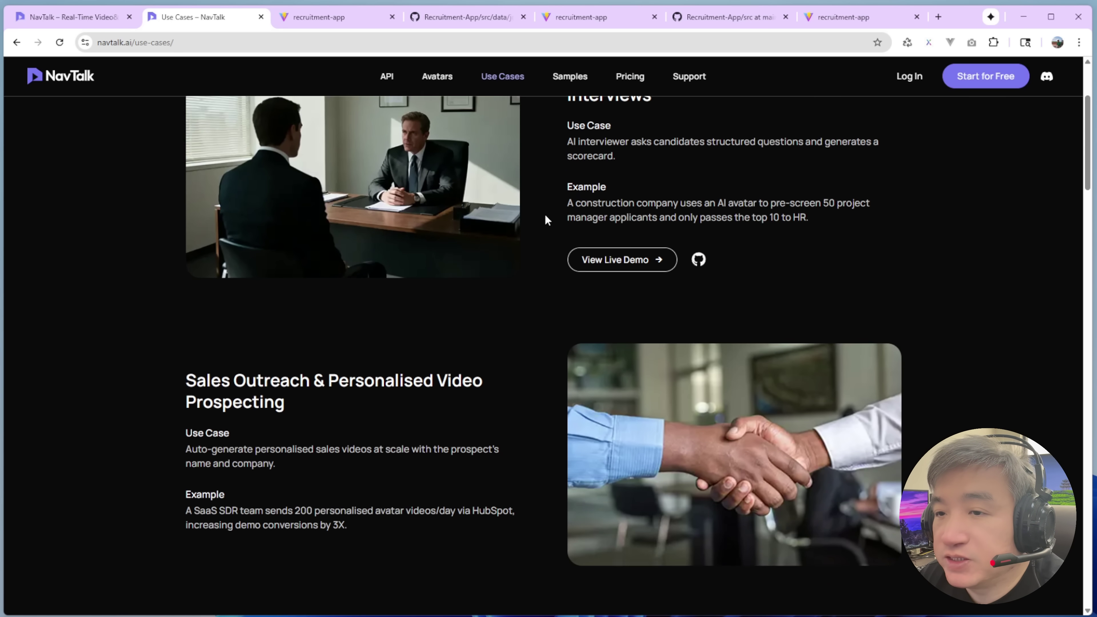
scroll(546, 220, down, 10)
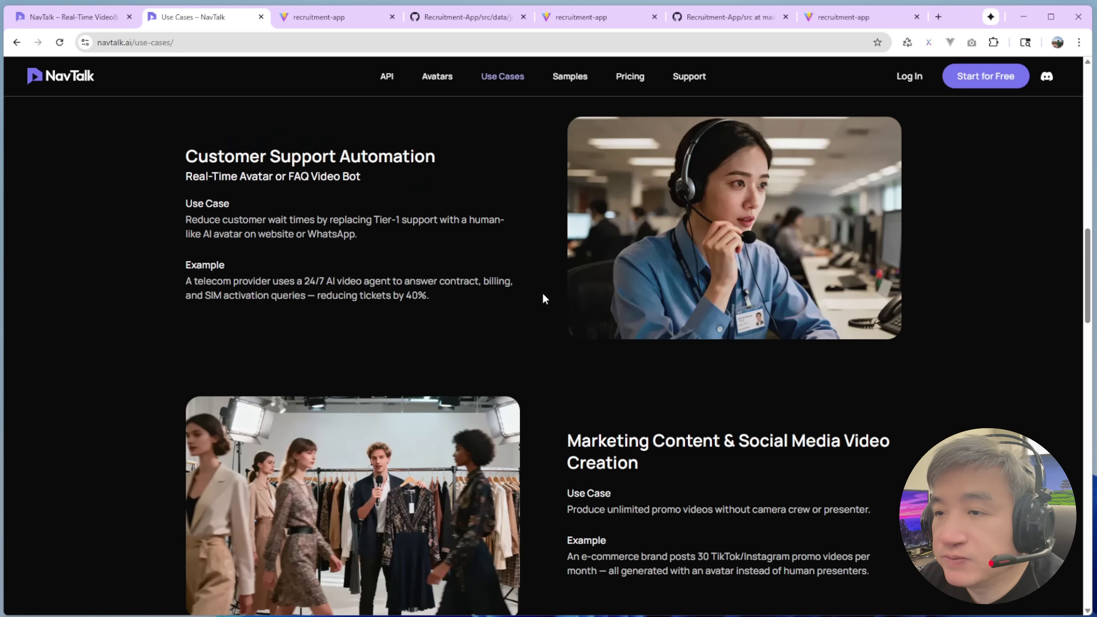
scroll(509, 305, down, 8)
scroll(432, 322, down, 6)
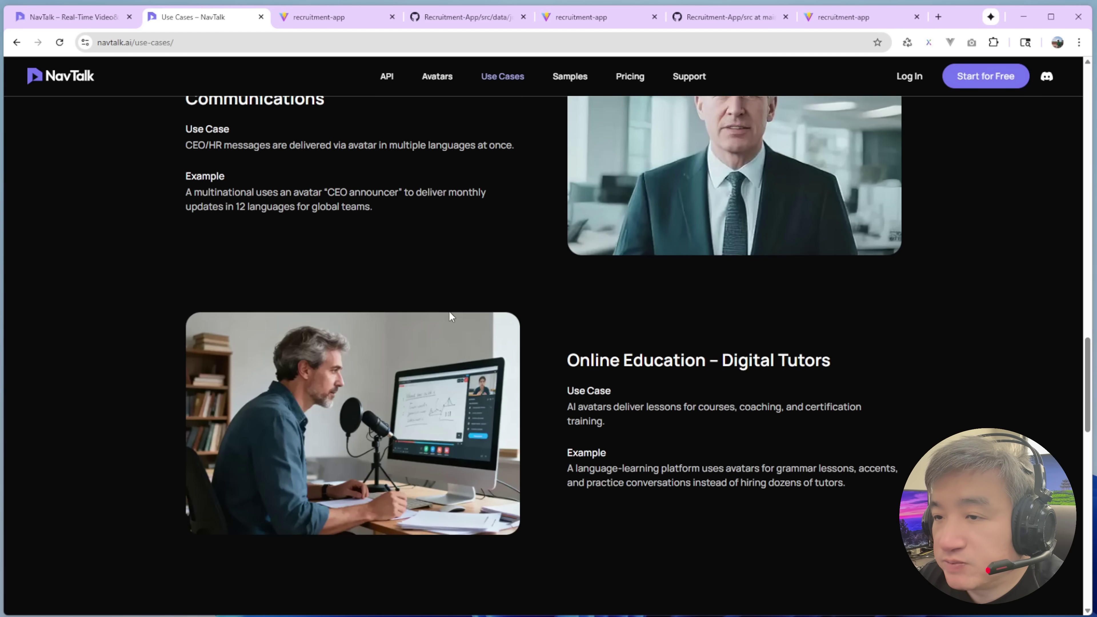
scroll(449, 311, down, 6)
scroll(455, 309, up, 8)
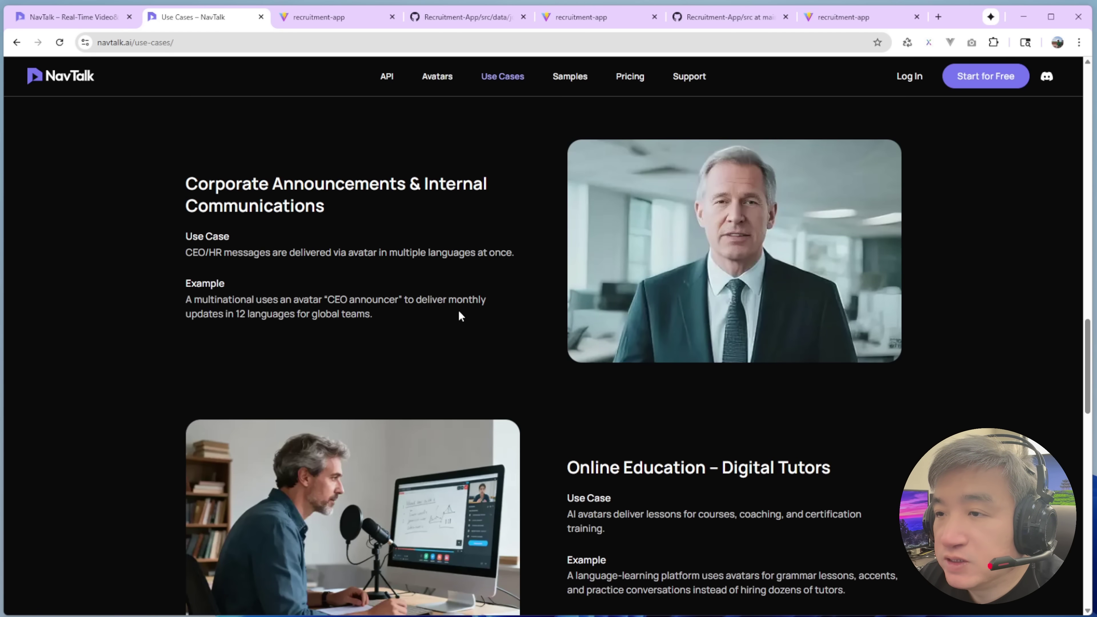
scroll(459, 312, up, 10)
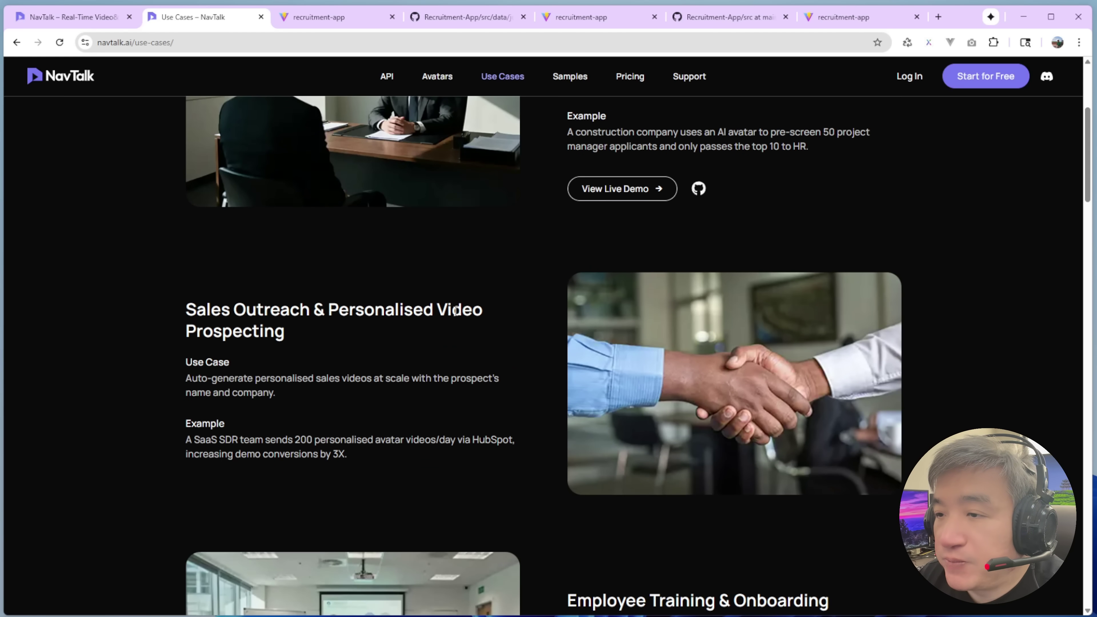
scroll(430, 377, up, 5)
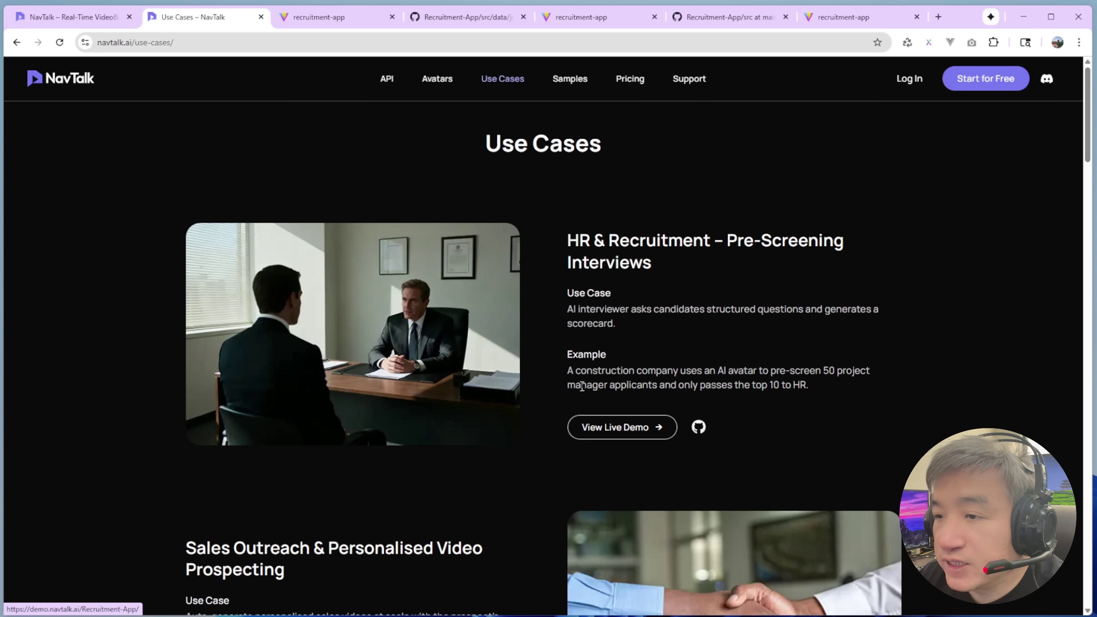
- Peek at the recruitment live demo, then open its Recruitment-App GitHub repository
click(607, 434)
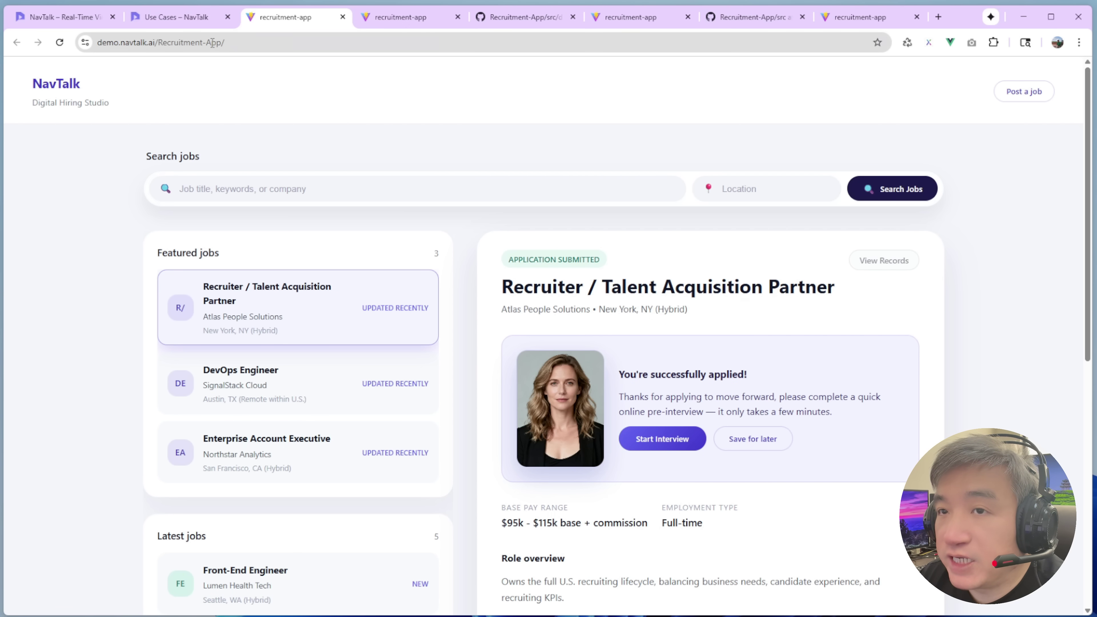
click(175, 17)
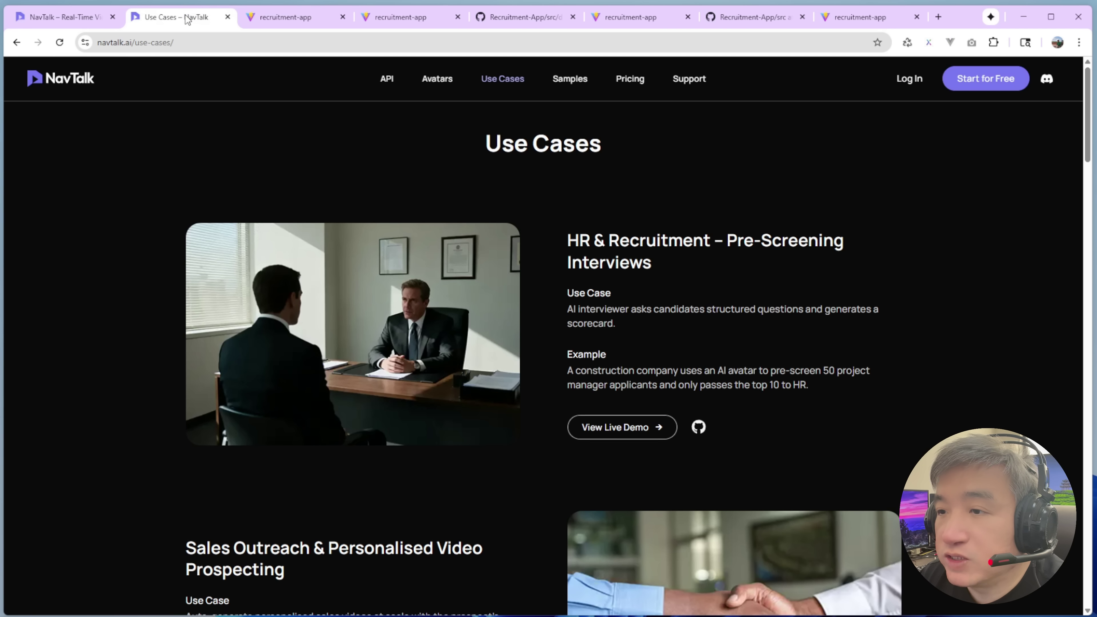
click(698, 427)
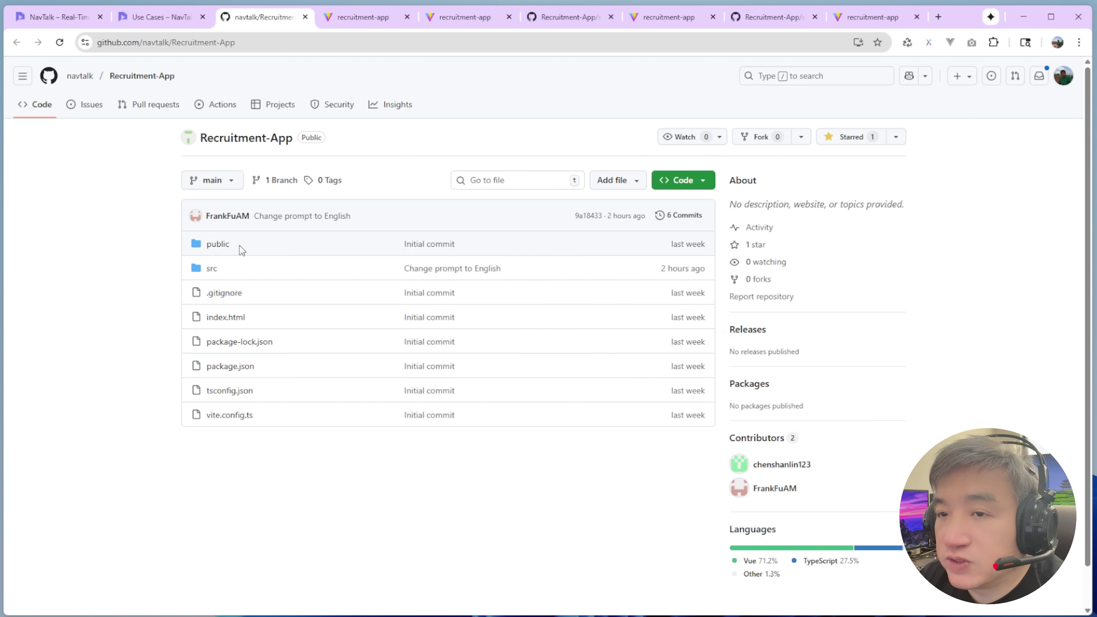
- Open src/data/jobQuestions.json and scroll through its job roles and interview questions
click(212, 269)
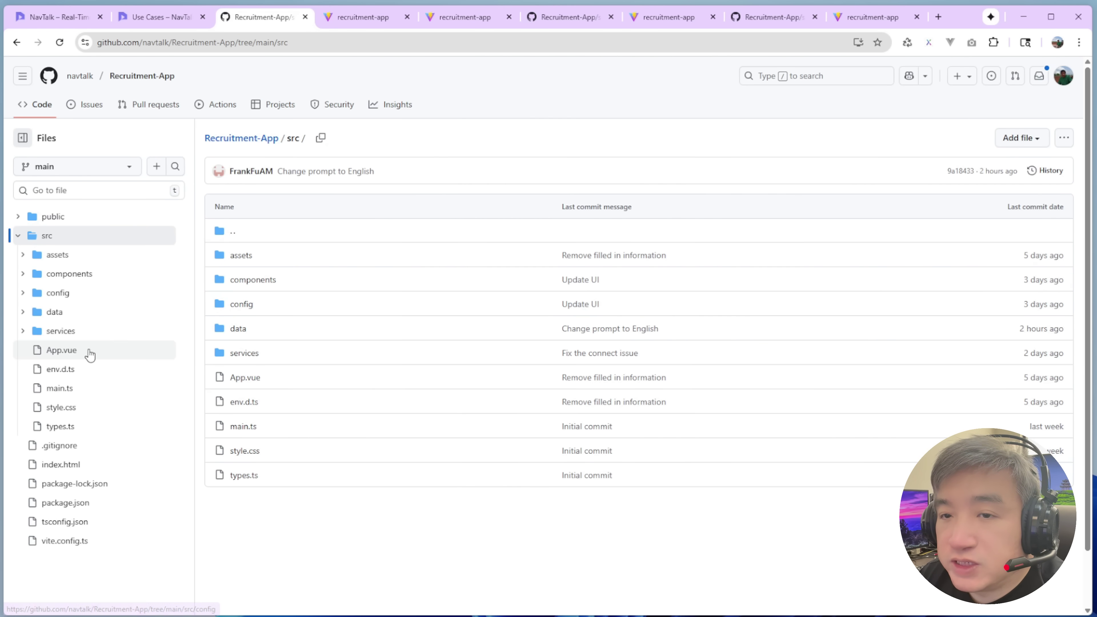
click(29, 315)
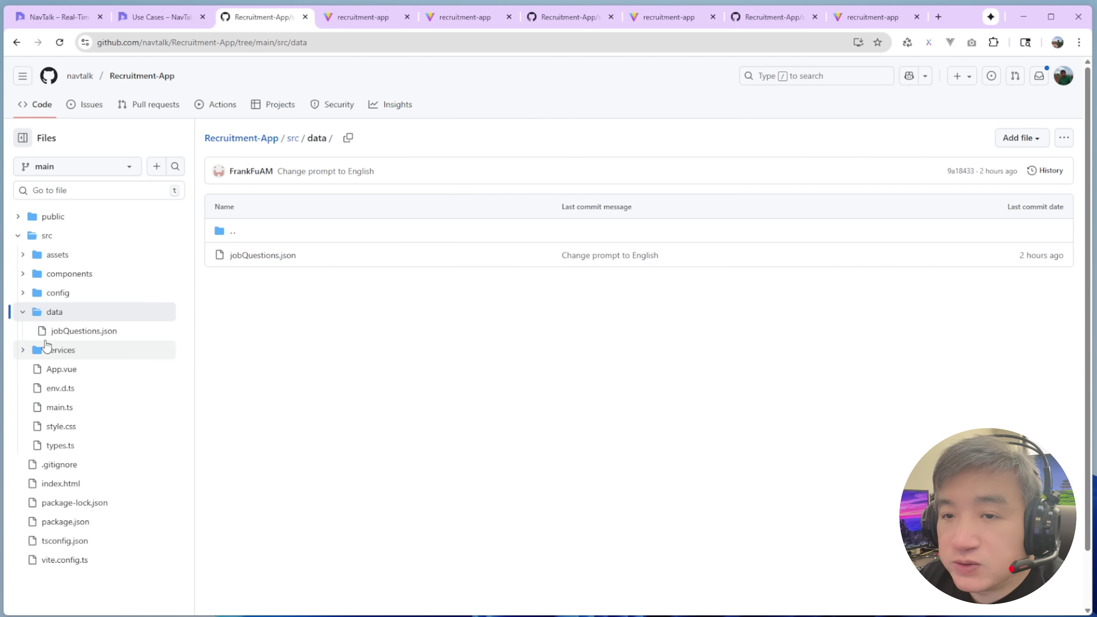
click(64, 331)
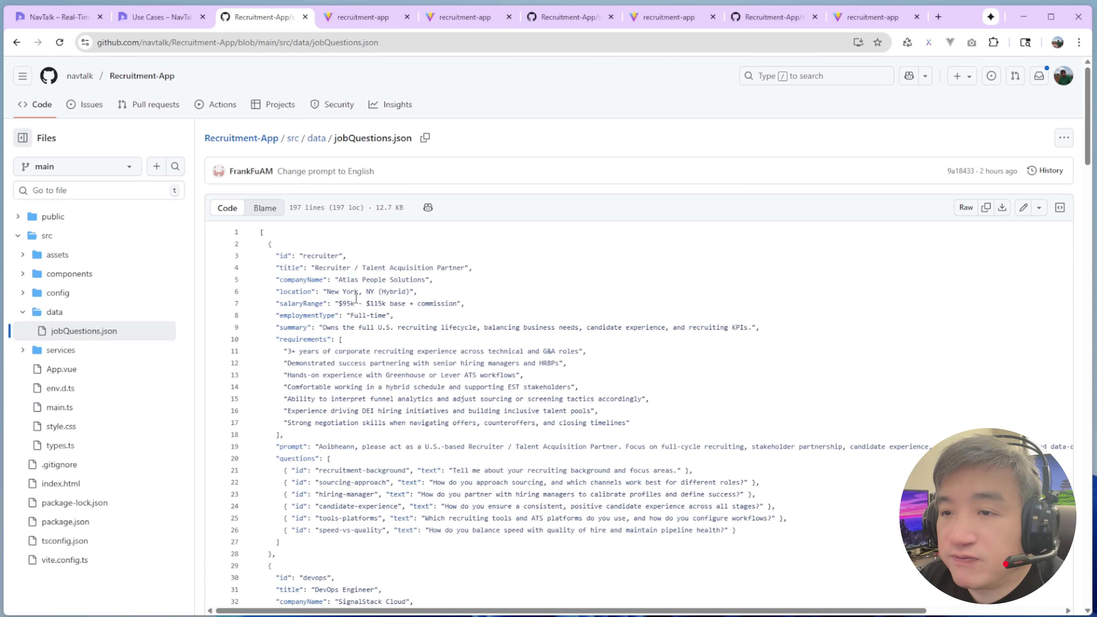
scroll(348, 332, down, 7)
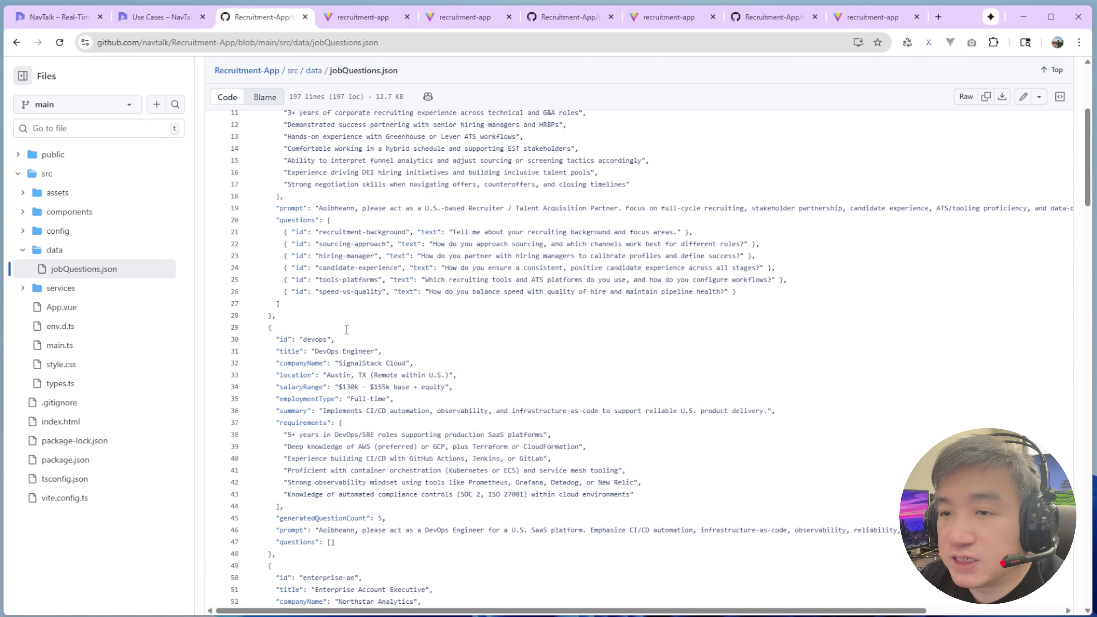
scroll(364, 299, down, 20)
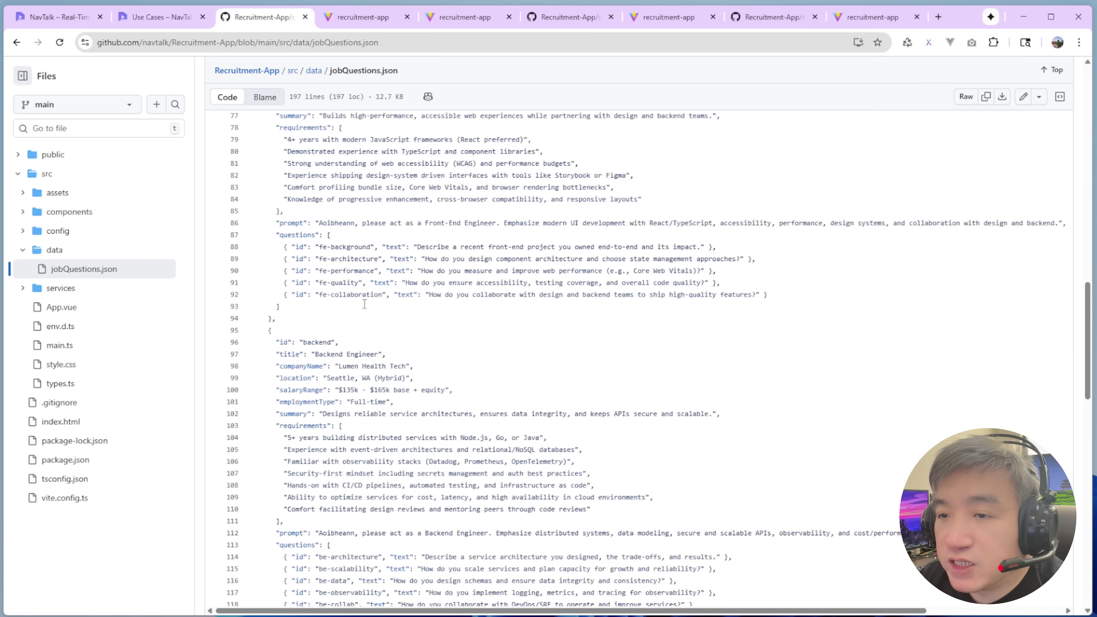
scroll(364, 312, down, 6)
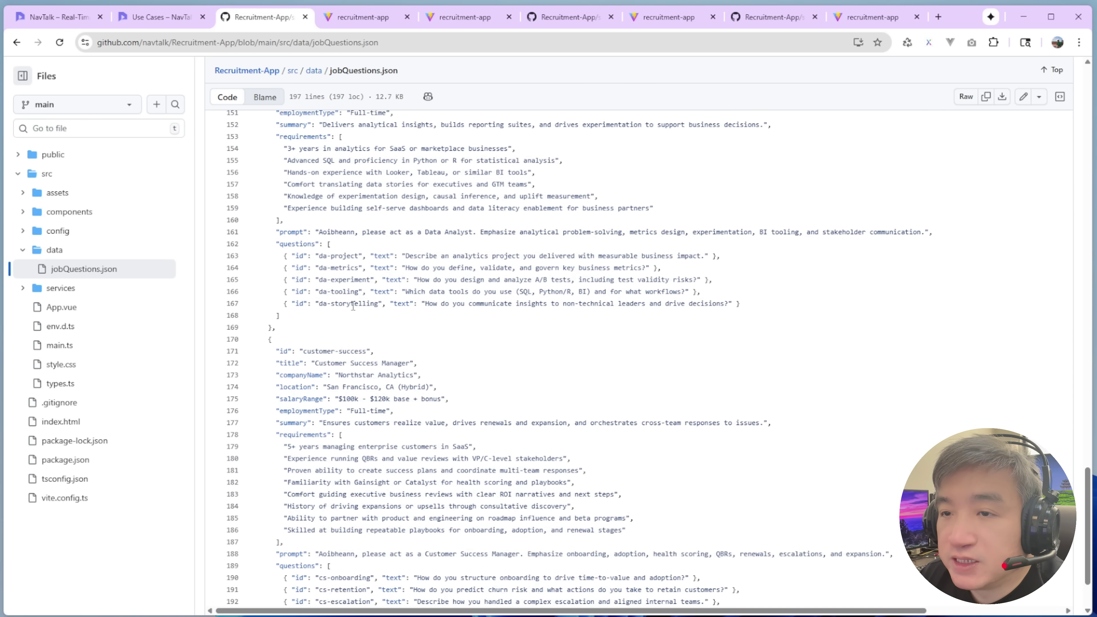
scroll(354, 306, up, 16)
scroll(328, 289, up, 20)
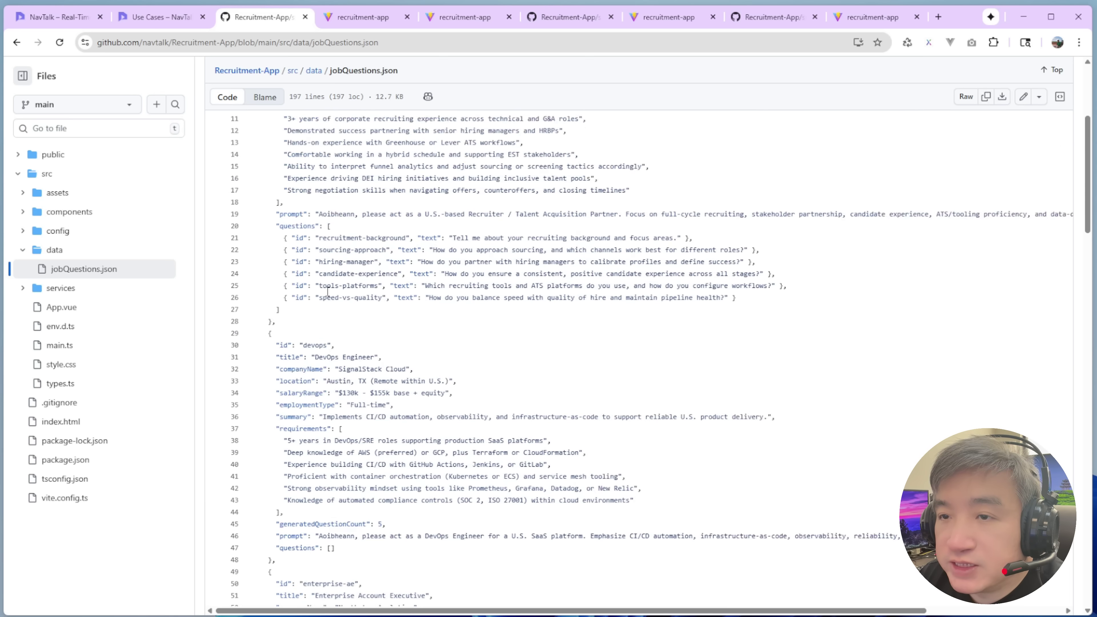
drag(263, 256, 504, 327)
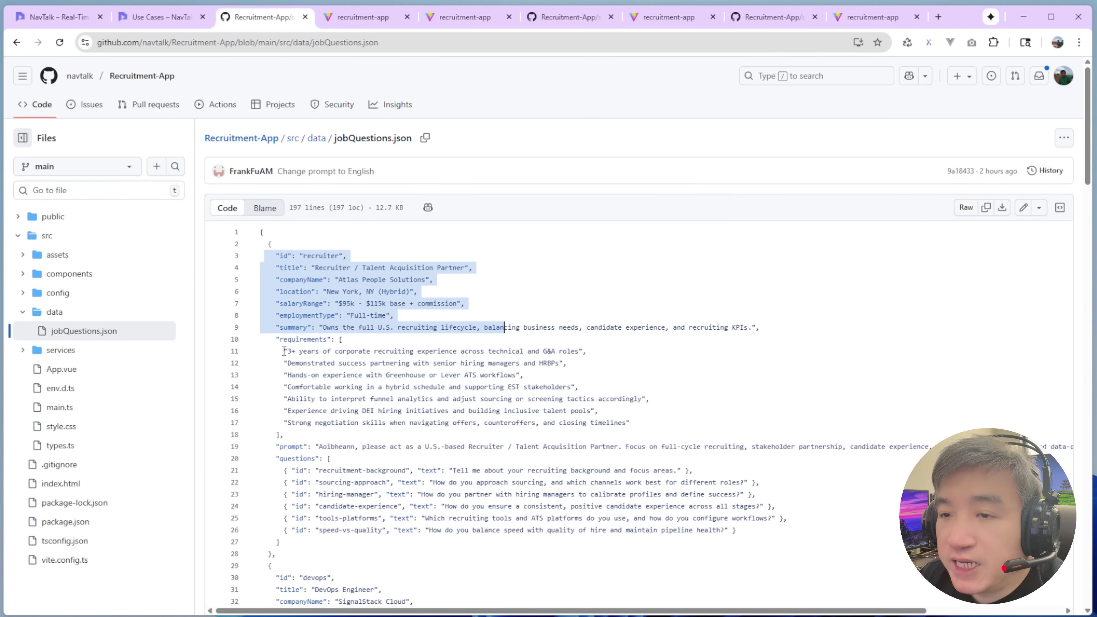
drag(273, 351, 647, 423)
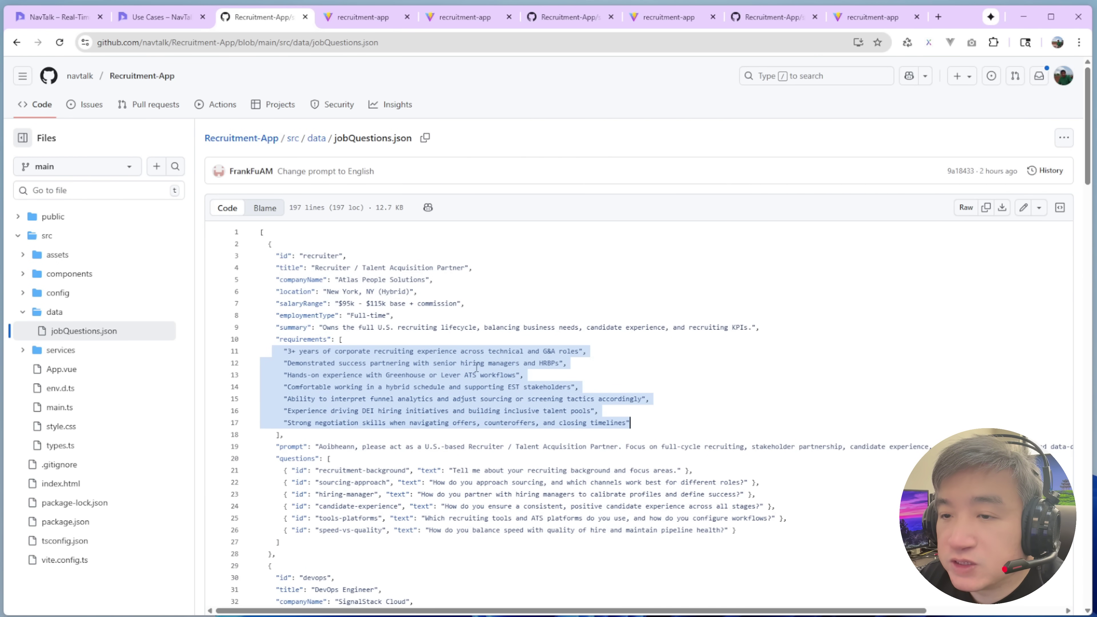
scroll(476, 368, down, 4)
drag(272, 299, 408, 348)
click(367, 303)
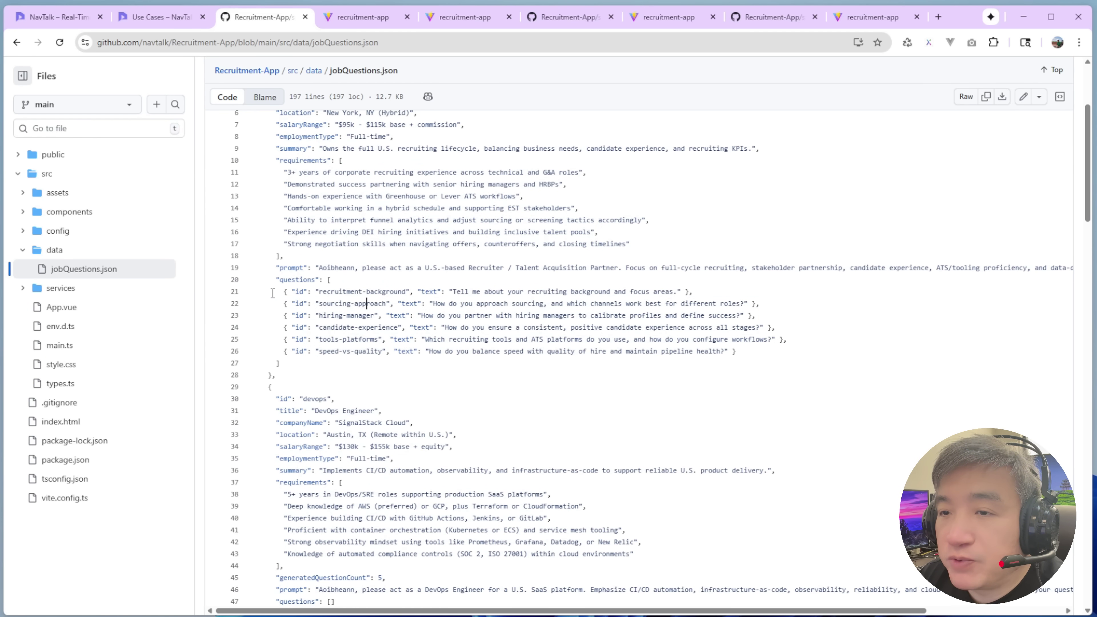
drag(273, 291, 776, 355)
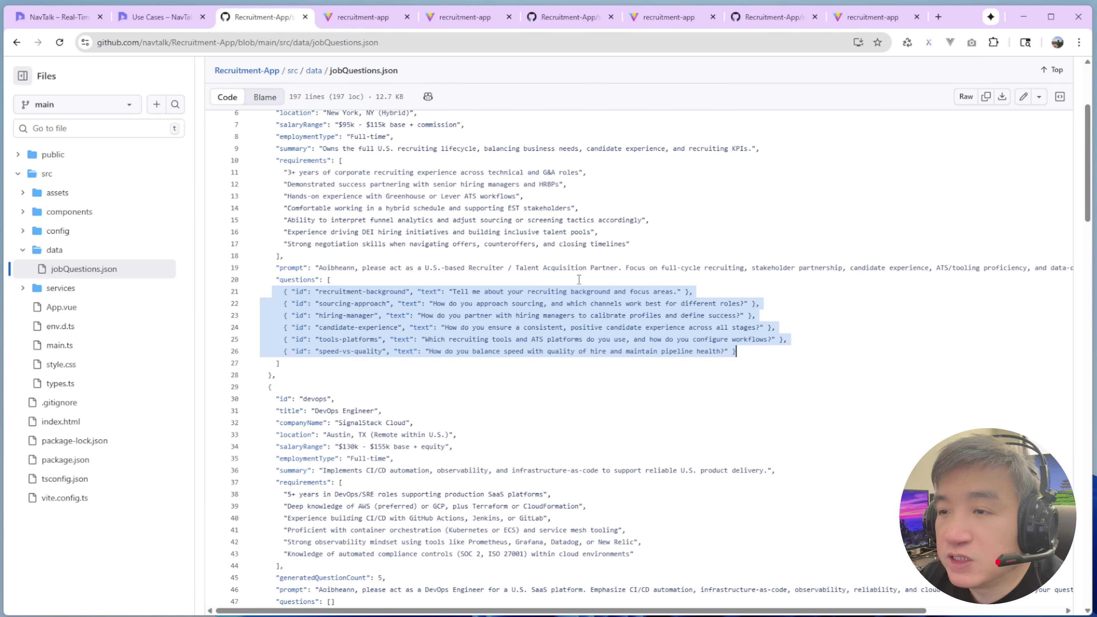
scroll(578, 280, down, 2)
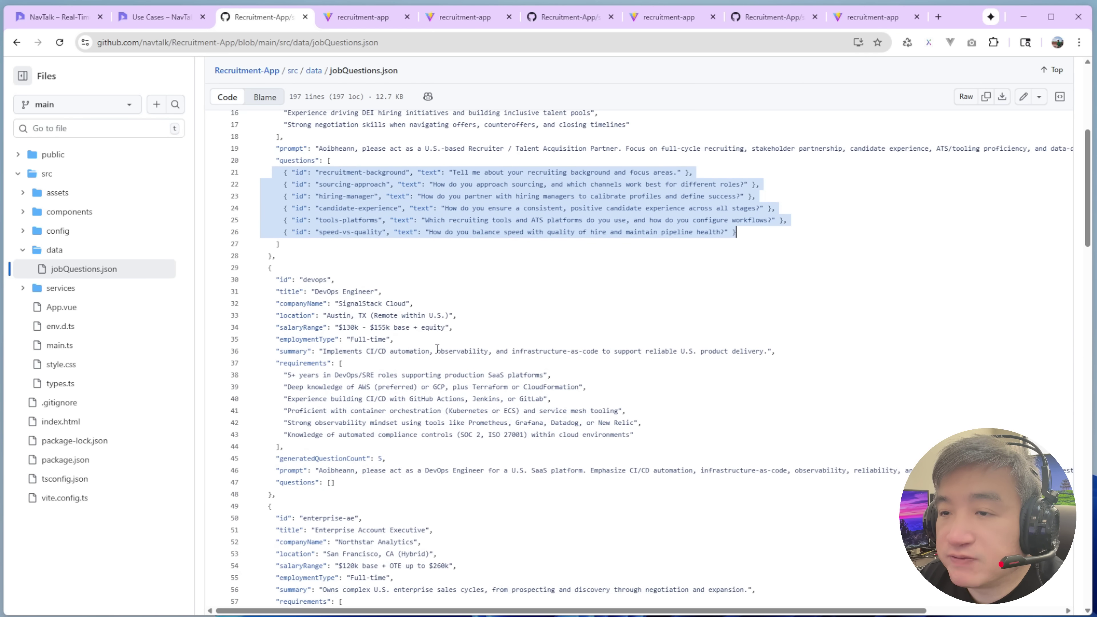
scroll(437, 348, down, 1)
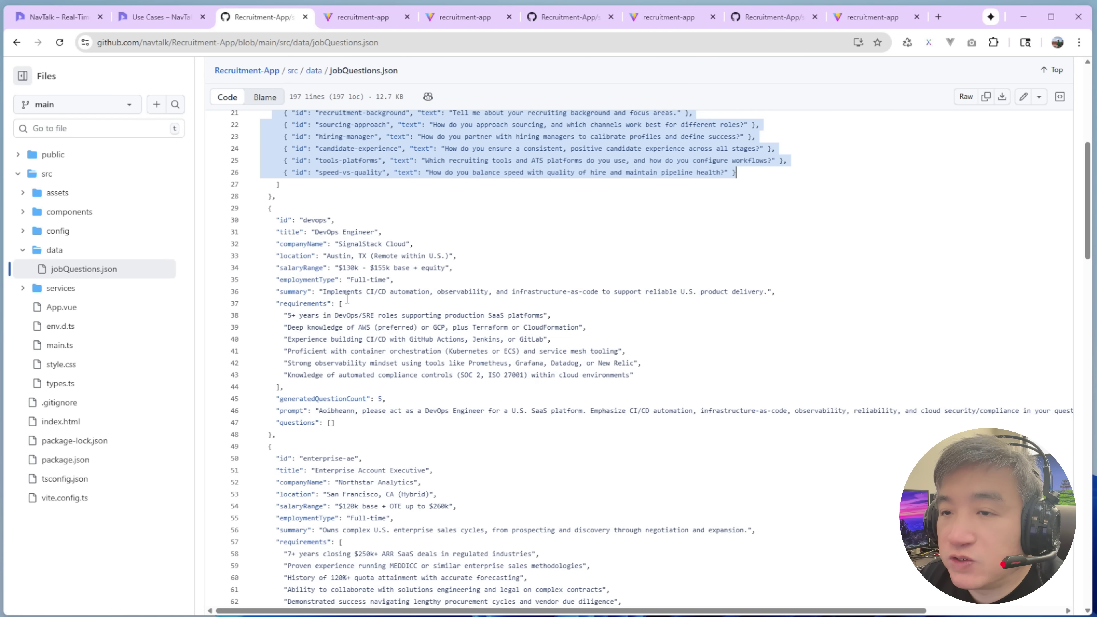
scroll(379, 301, up, 3)
scroll(379, 307, down, 5)
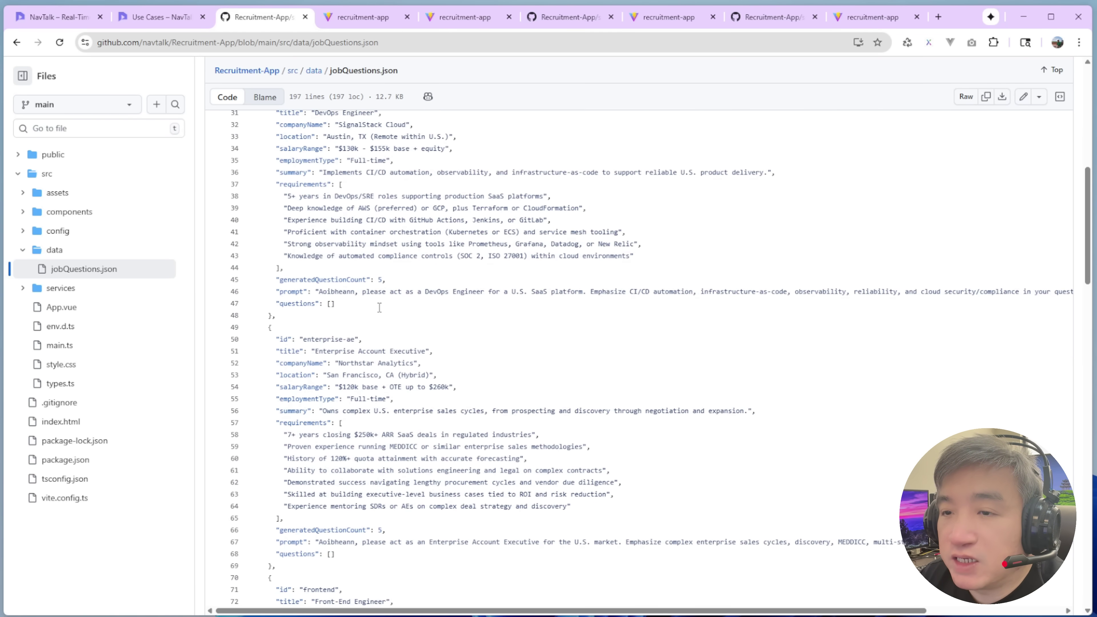
scroll(379, 307, down, 4)
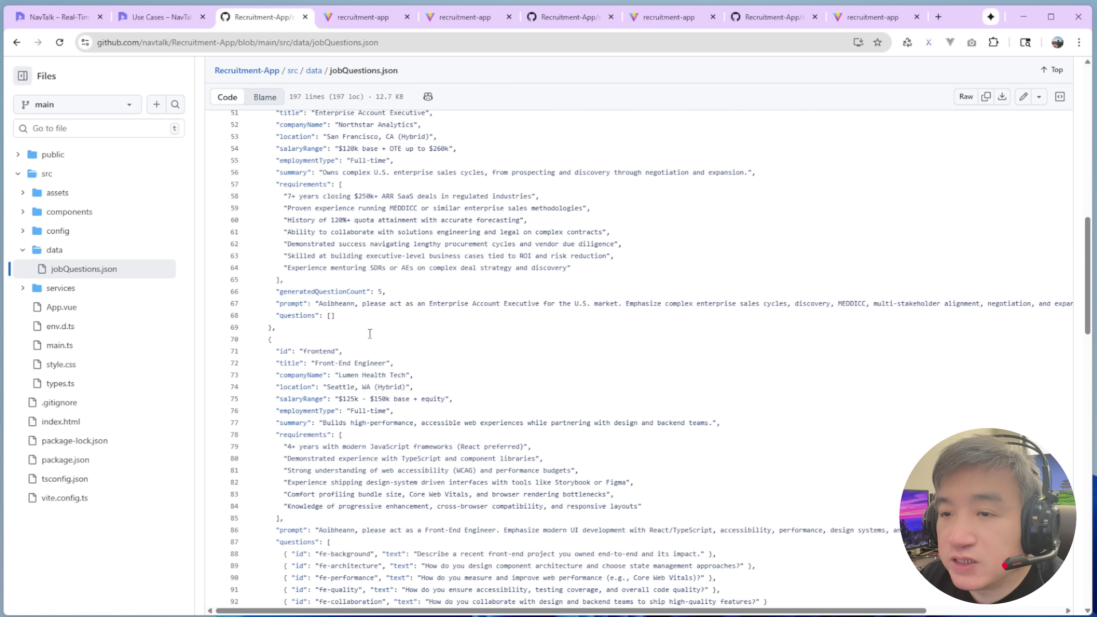
scroll(369, 333, down, 2)
drag(280, 433, 782, 483)
scroll(600, 400, up, 14)
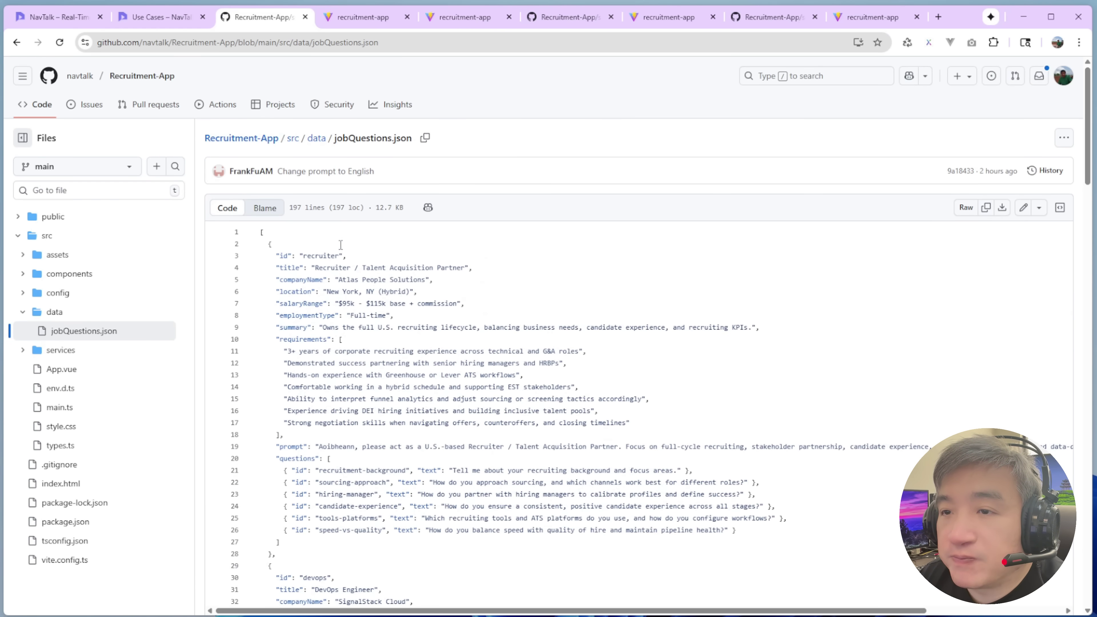
- Search jobs for 'back', open the Backend Engineer posting, and highlight its key responsibilities
click(352, 19)
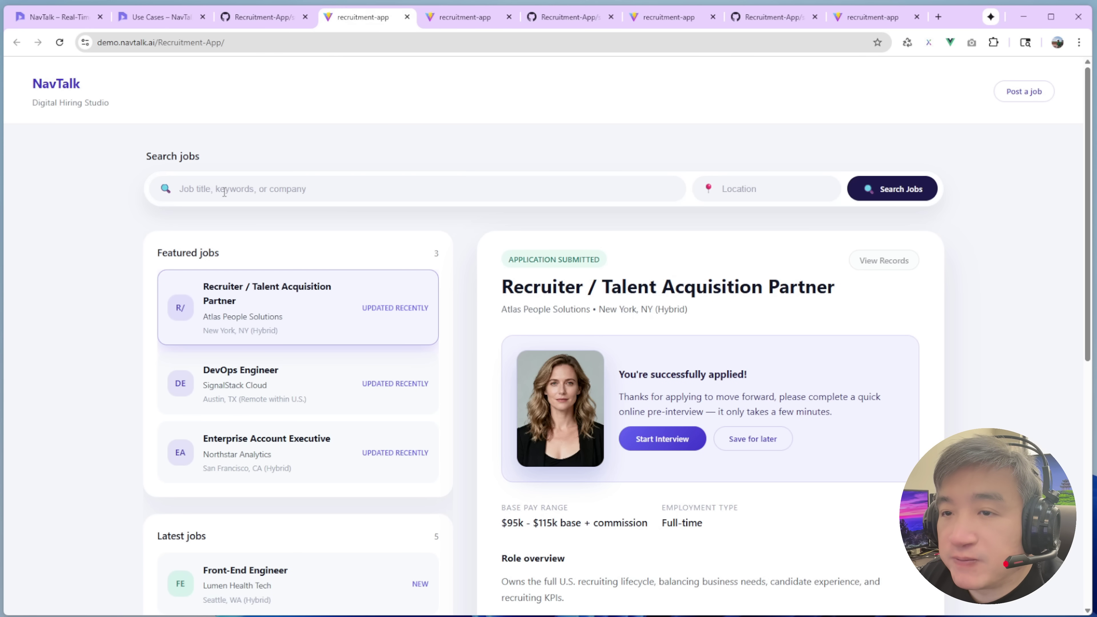
click(236, 190)
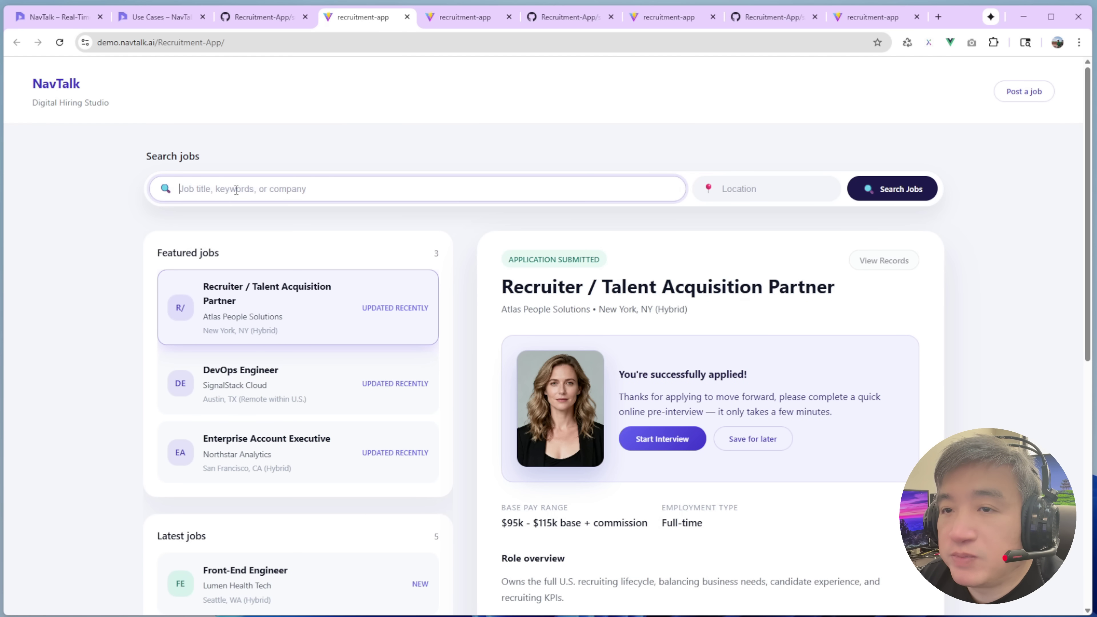
text(back)
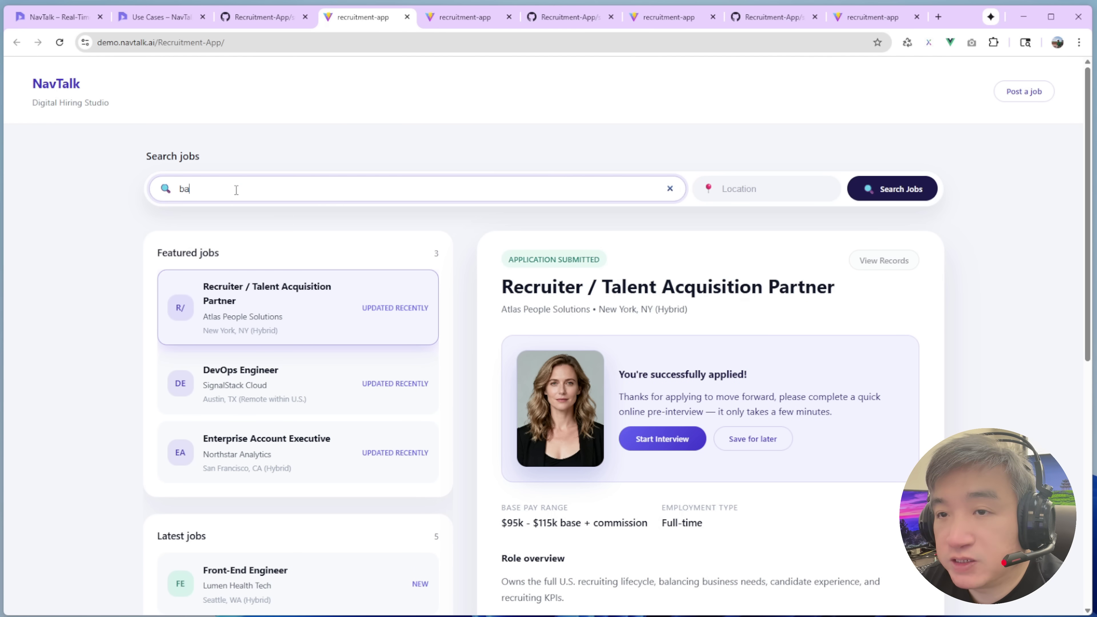
click(287, 370)
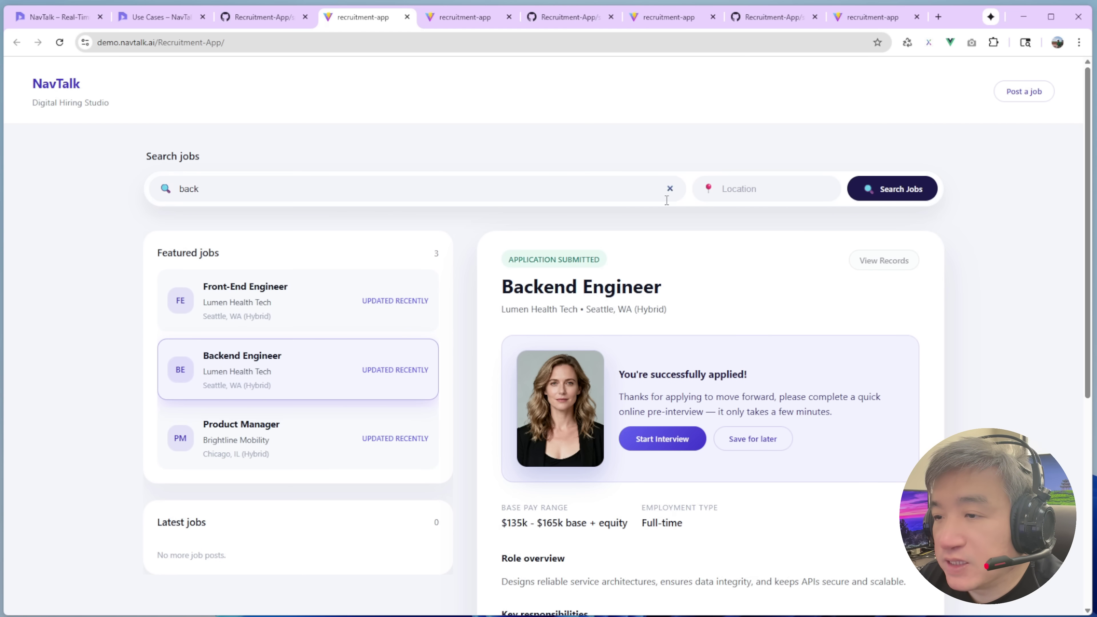
scroll(680, 393, down, 6)
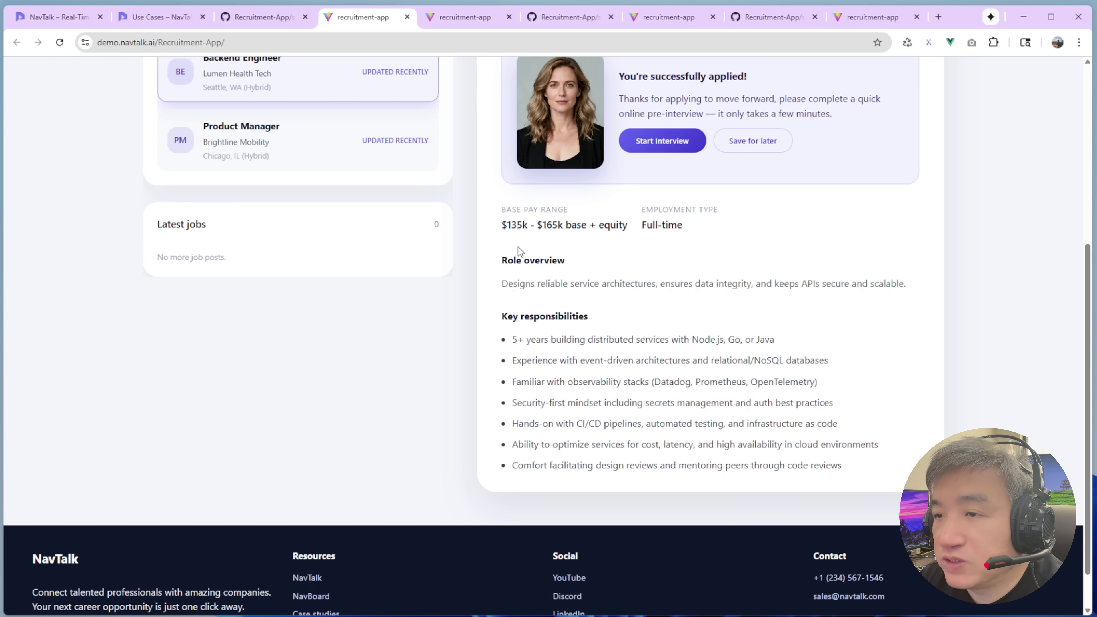
drag(501, 318, 815, 459)
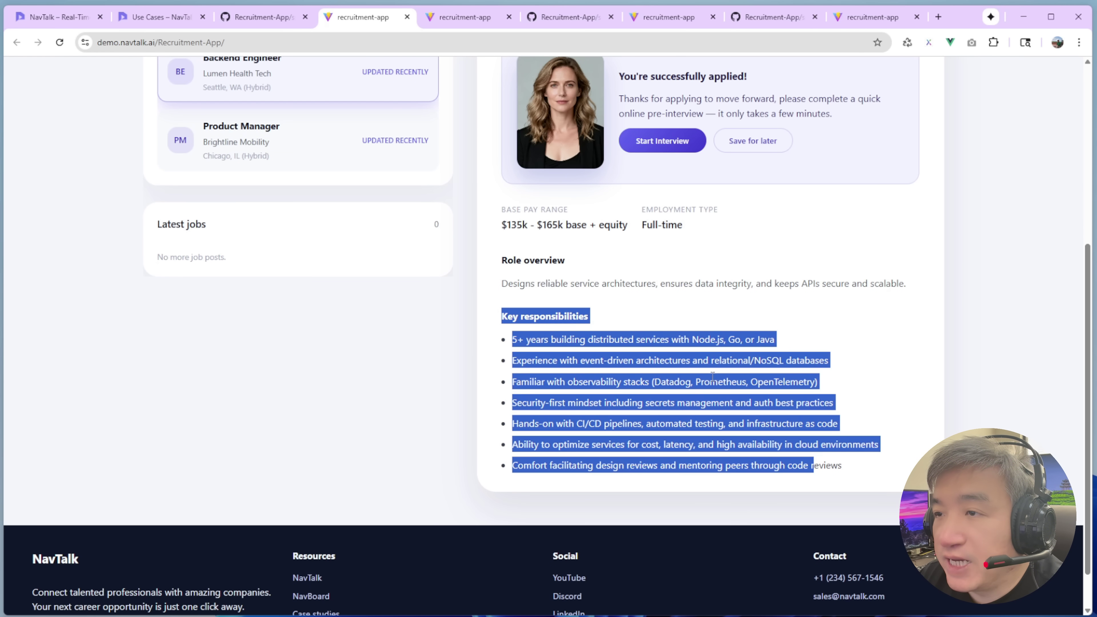
scroll(712, 376, up, 4)
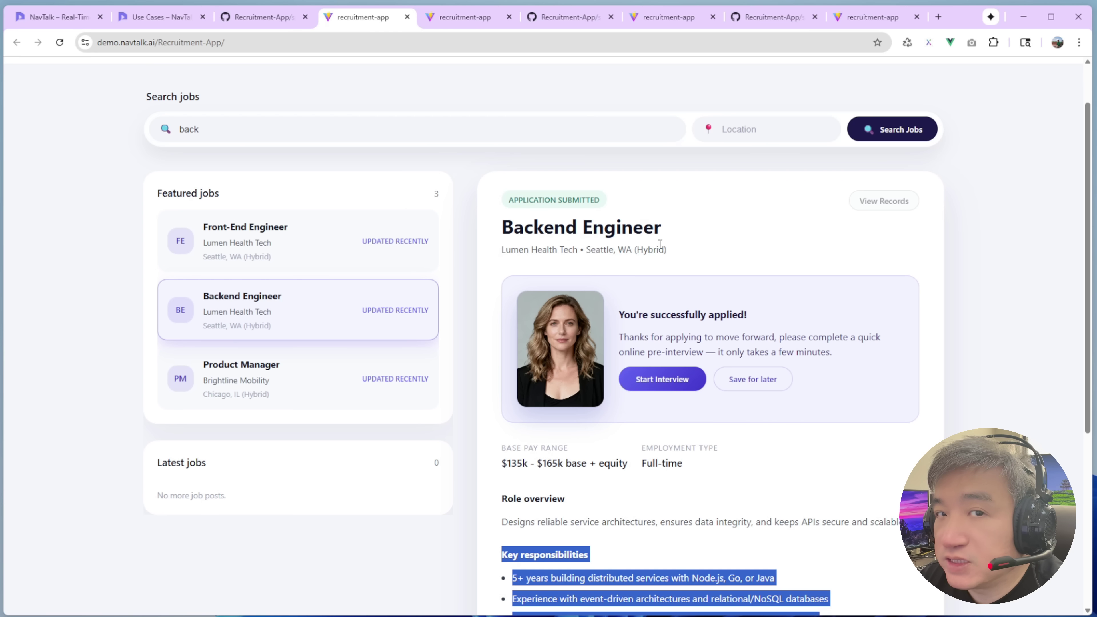
- Start the AI avatar pre-interview for the Backend Engineer job
click(655, 380)
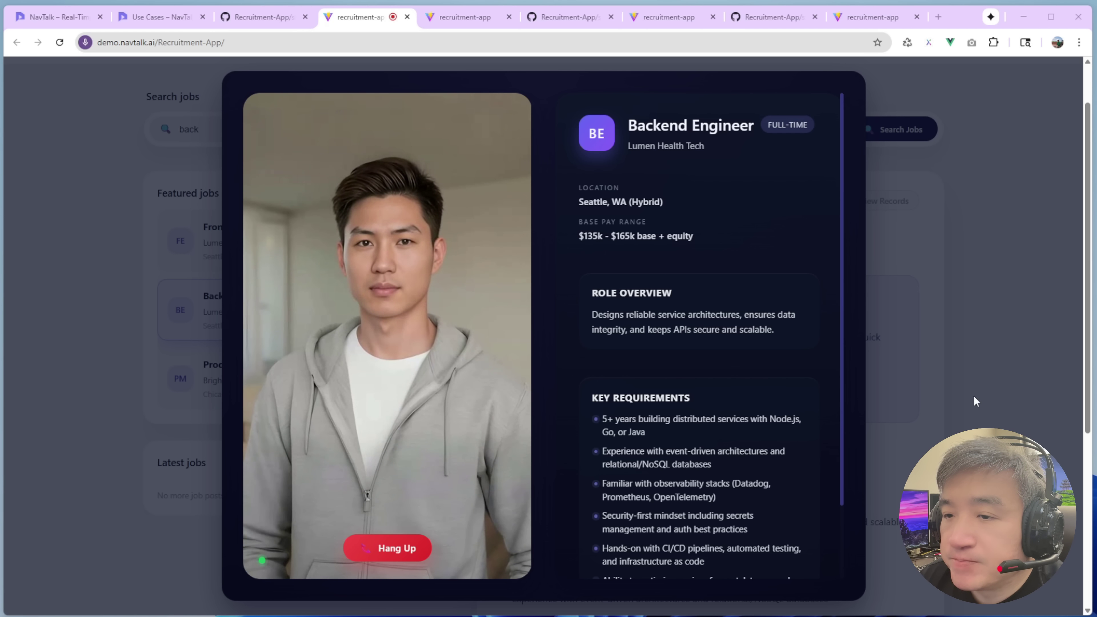
- End the interview call and open the Backend Engineer Interview Records
click(386, 549)
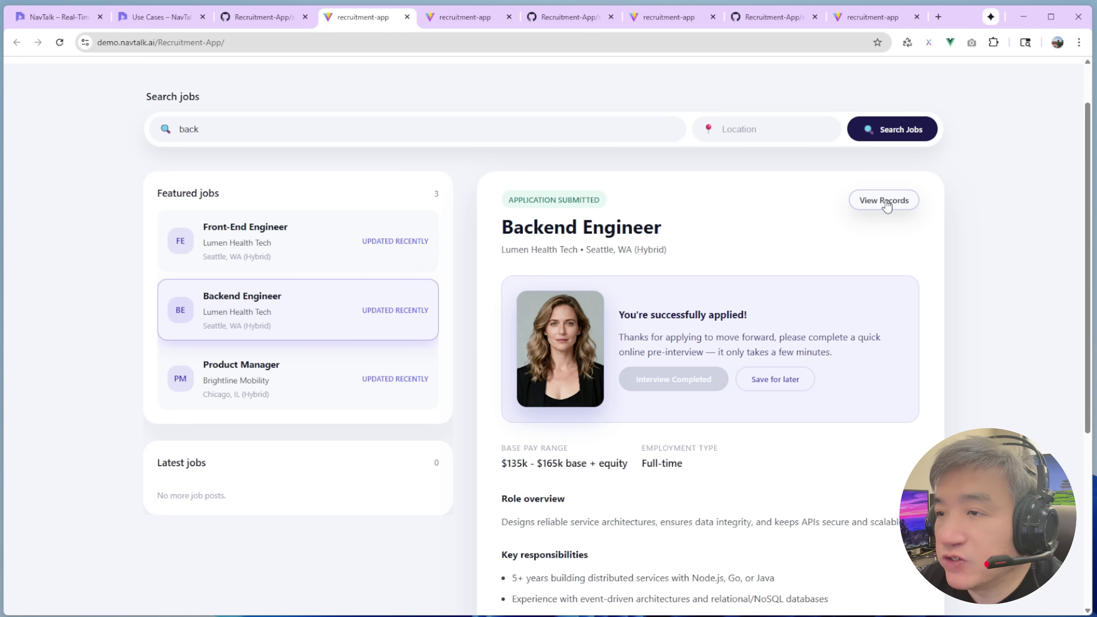
click(887, 202)
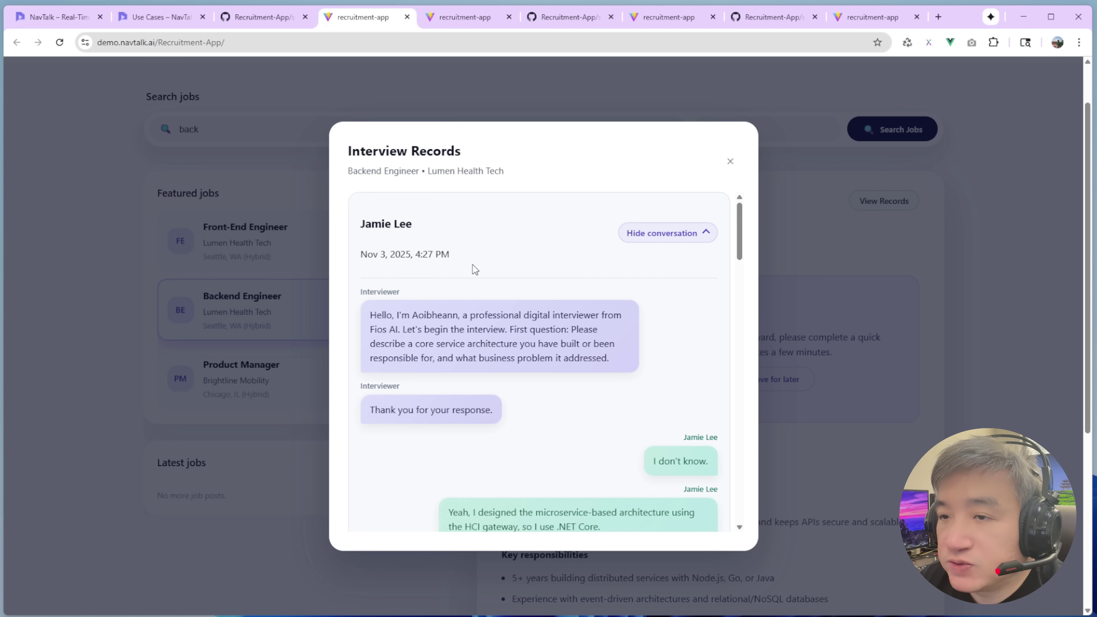
scroll(398, 309, down, 7)
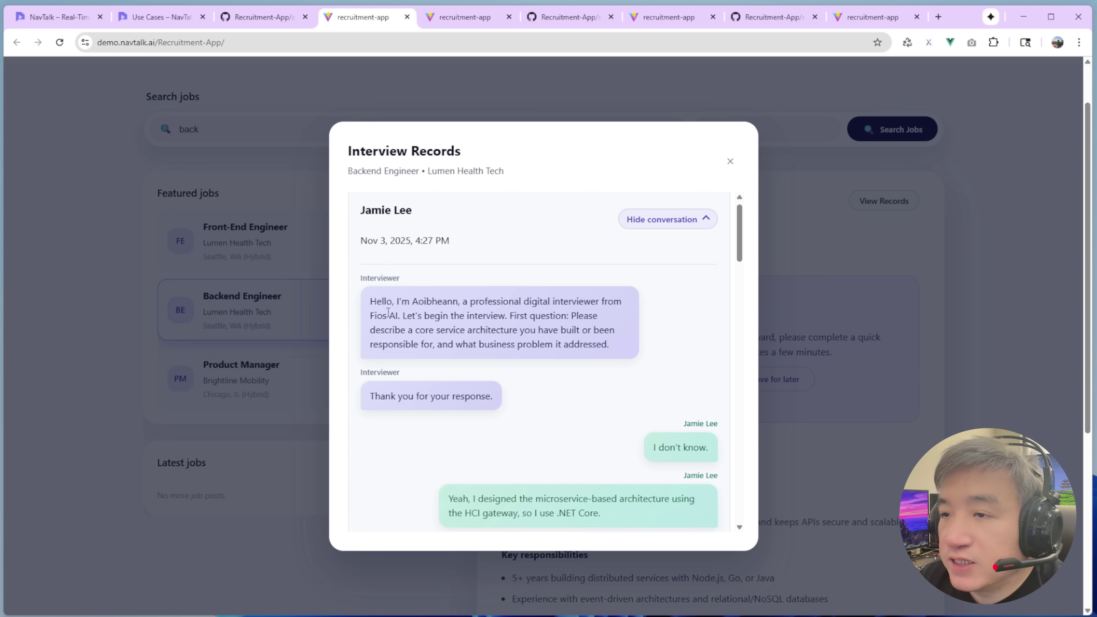
scroll(496, 310, down, 7)
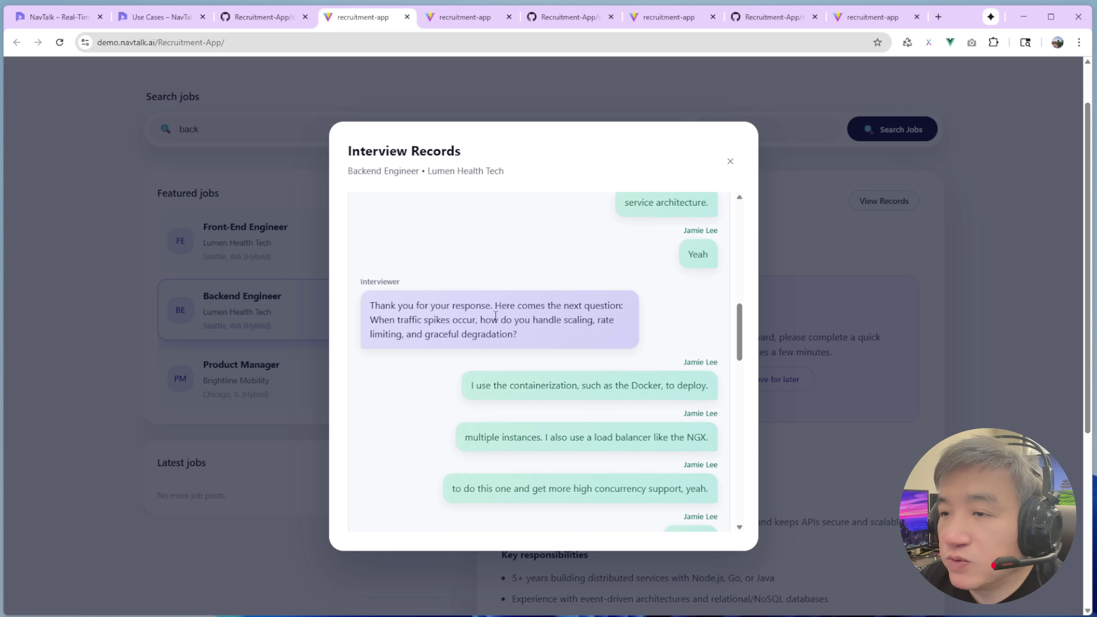
scroll(494, 319, up, 14)
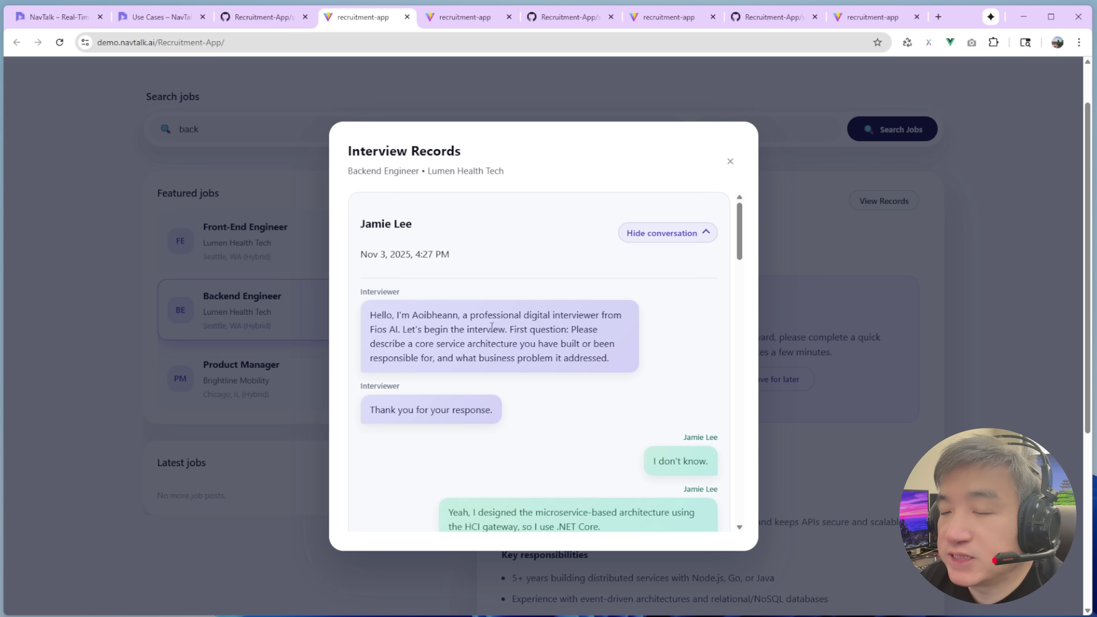
- Scroll through the transcript of interviewer questions and candidate answers
scroll(473, 325, down, 1)
scroll(474, 325, down, 5)
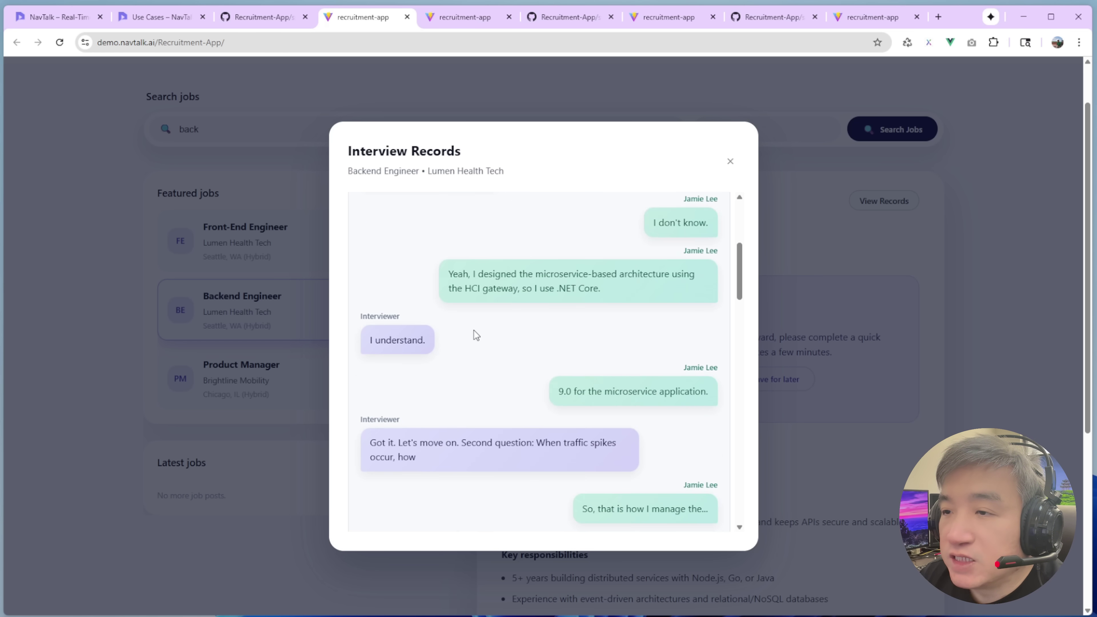
scroll(475, 335, up, 6)
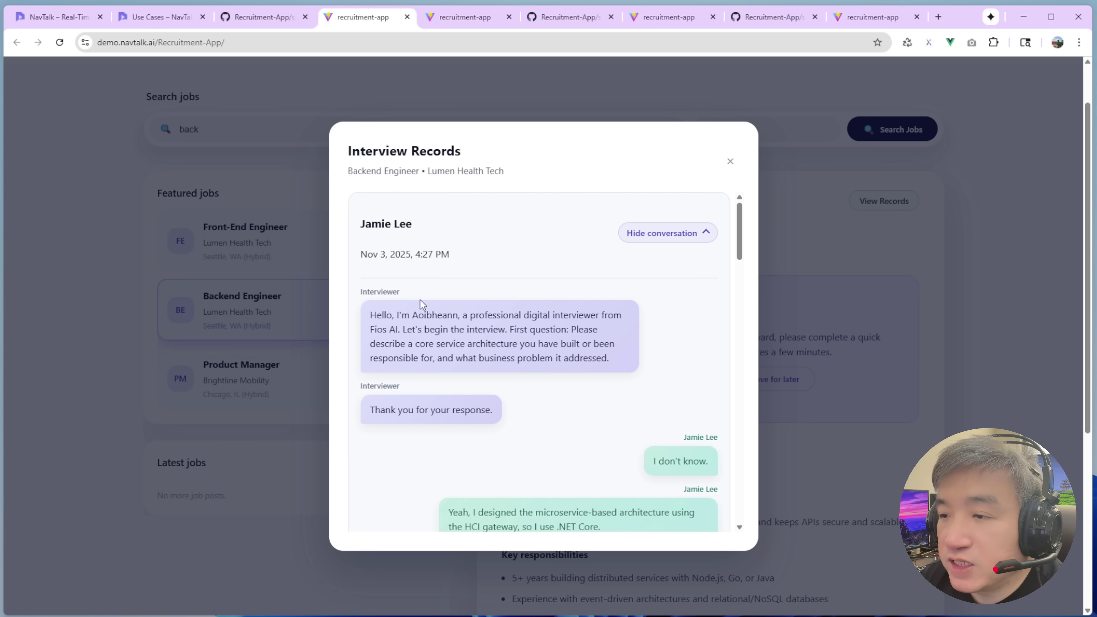
scroll(623, 361, down, 5)
scroll(703, 363, down, 3)
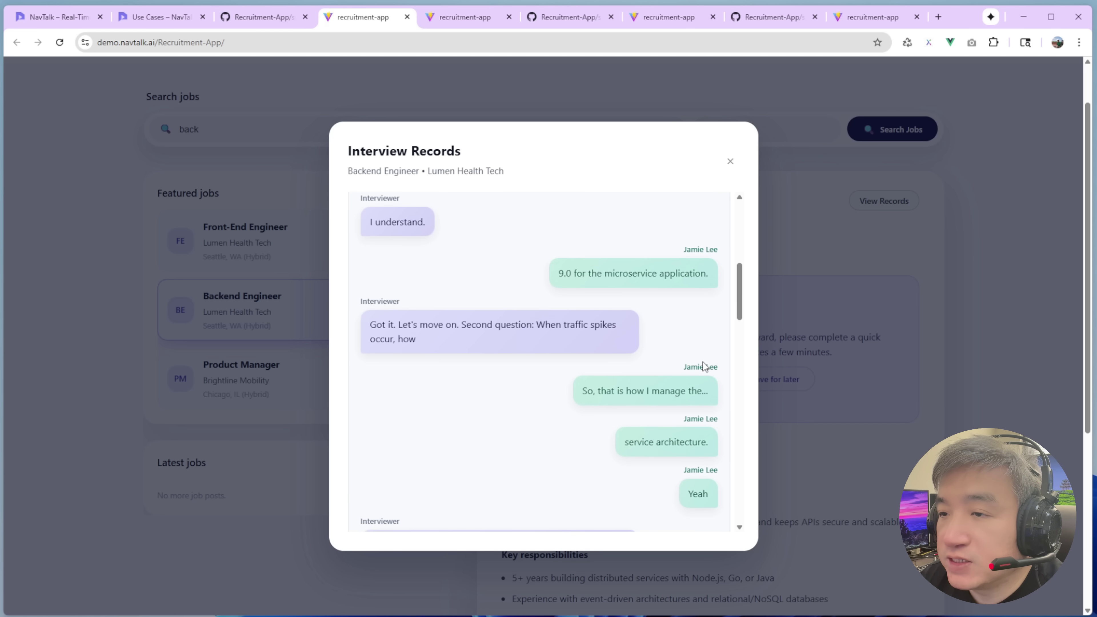
scroll(687, 363, up, 5)
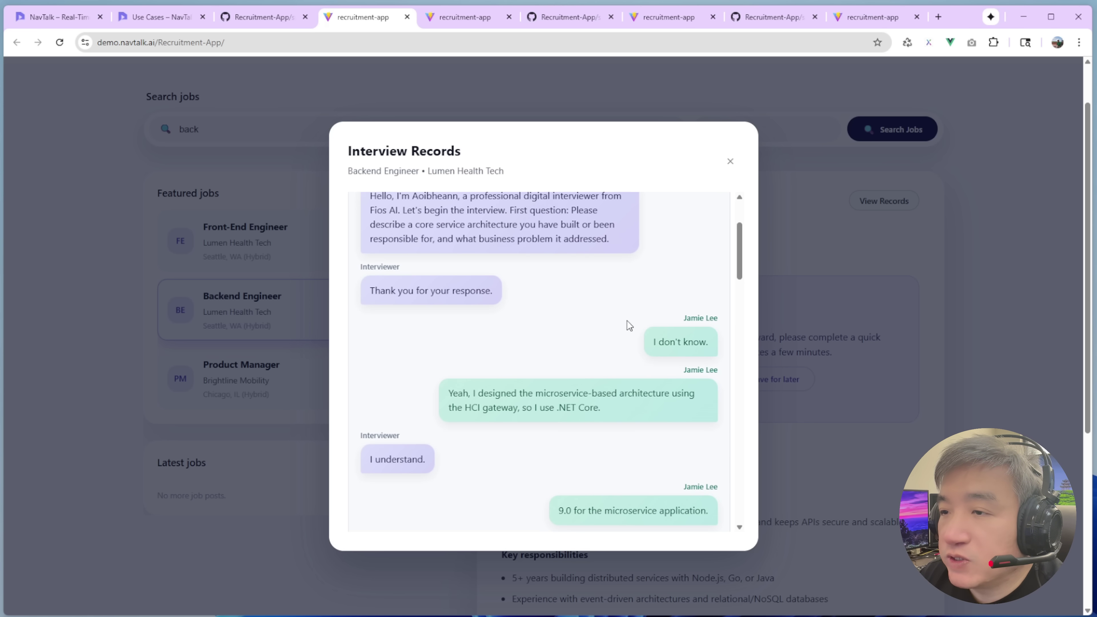
scroll(625, 298, up, 3)
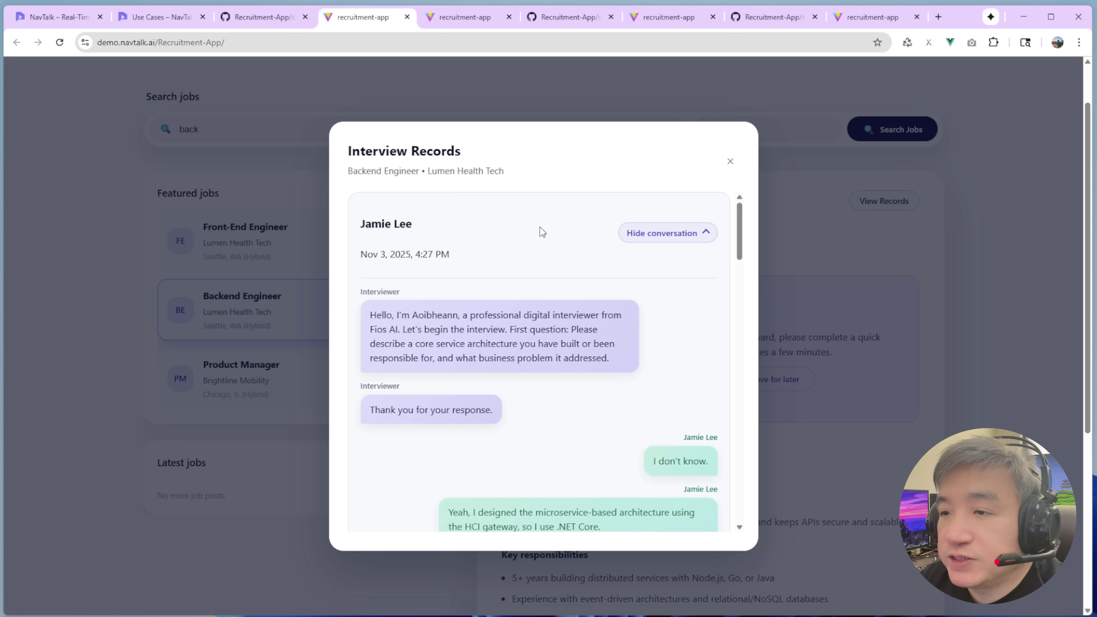
scroll(542, 232, down, 10)
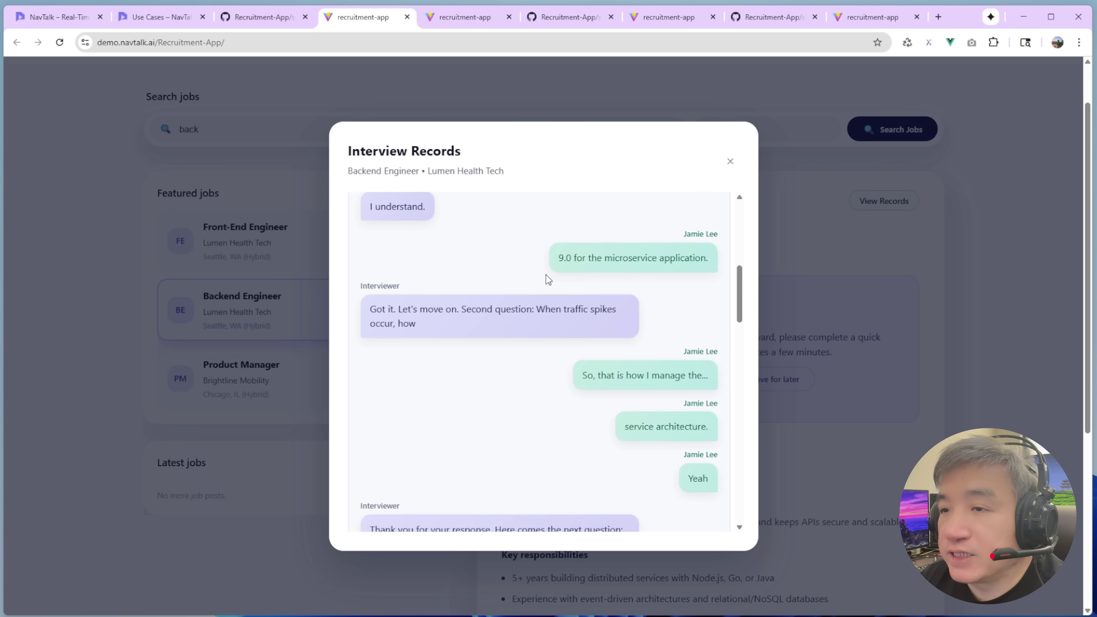
scroll(546, 275, down, 9)
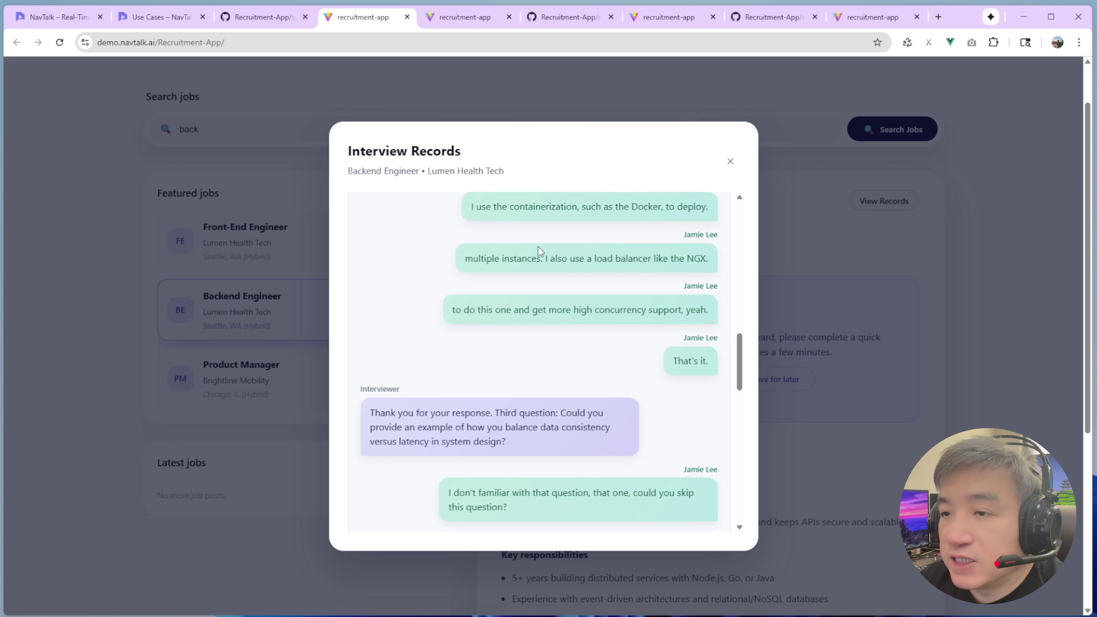
scroll(539, 249, down, 4)
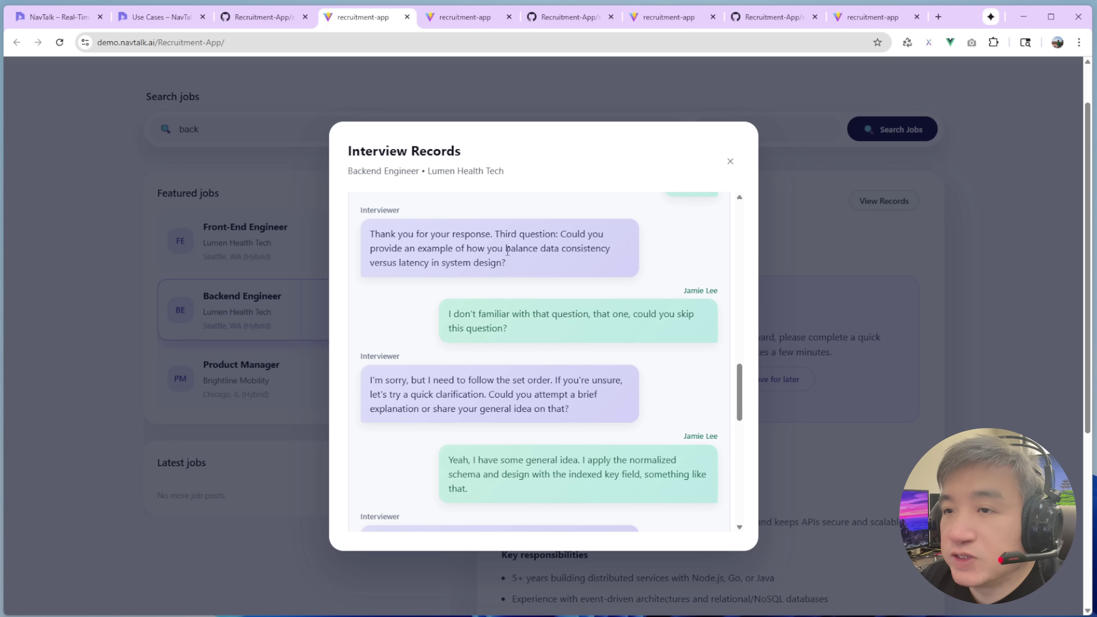
scroll(508, 251, up, 5)
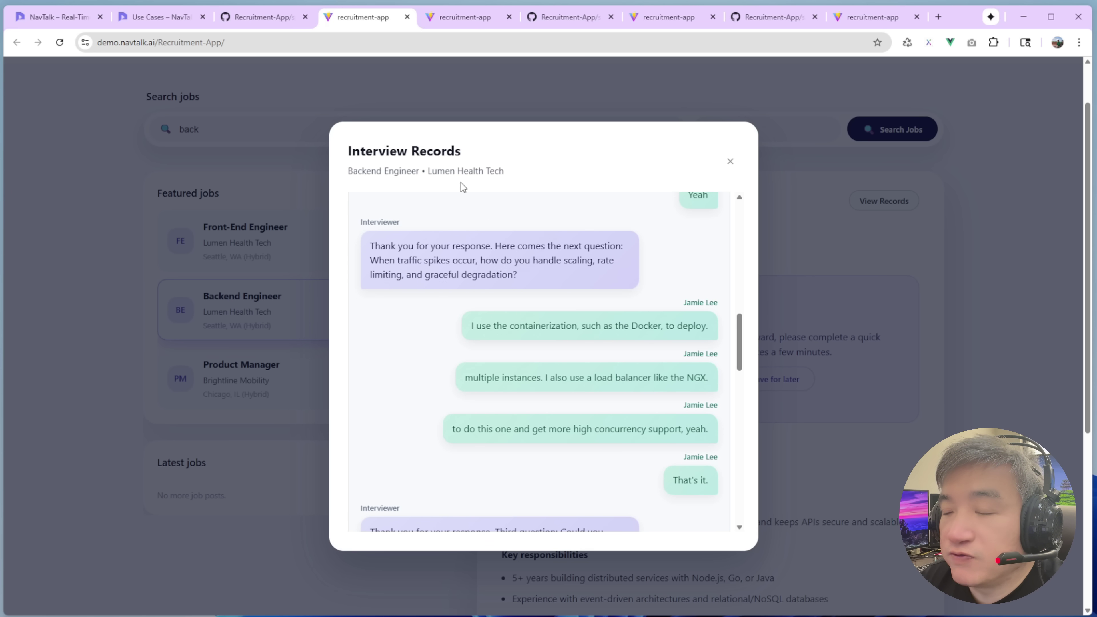
scroll(562, 225, down, 10)
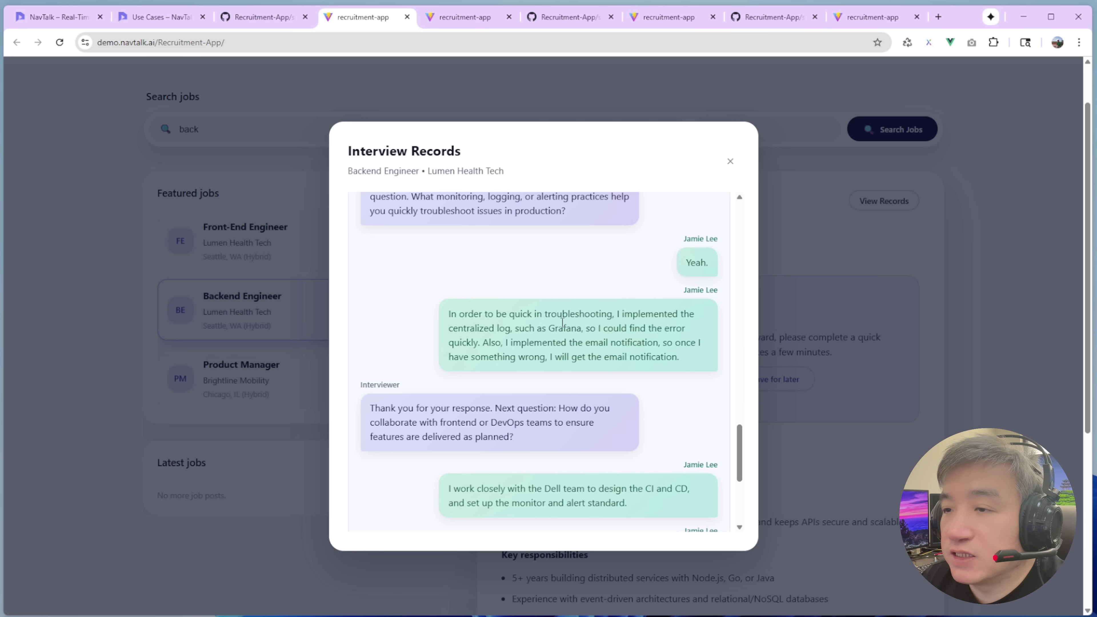
scroll(560, 358, up, 10)
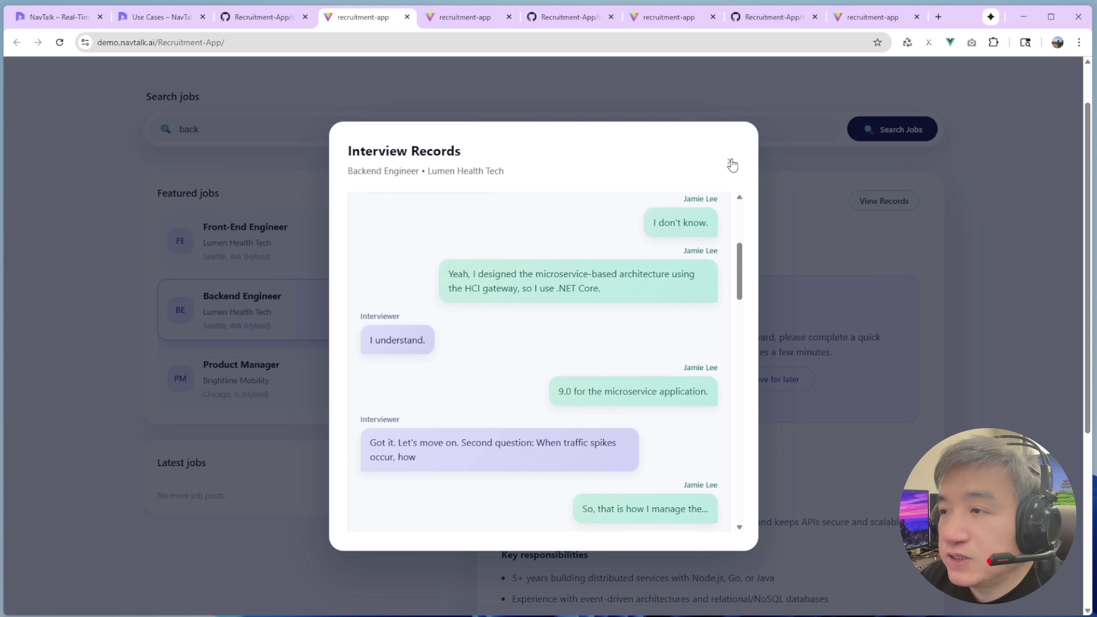
- Close Interview Records and highlight the Role overview and Key responsibilities text
click(730, 163)
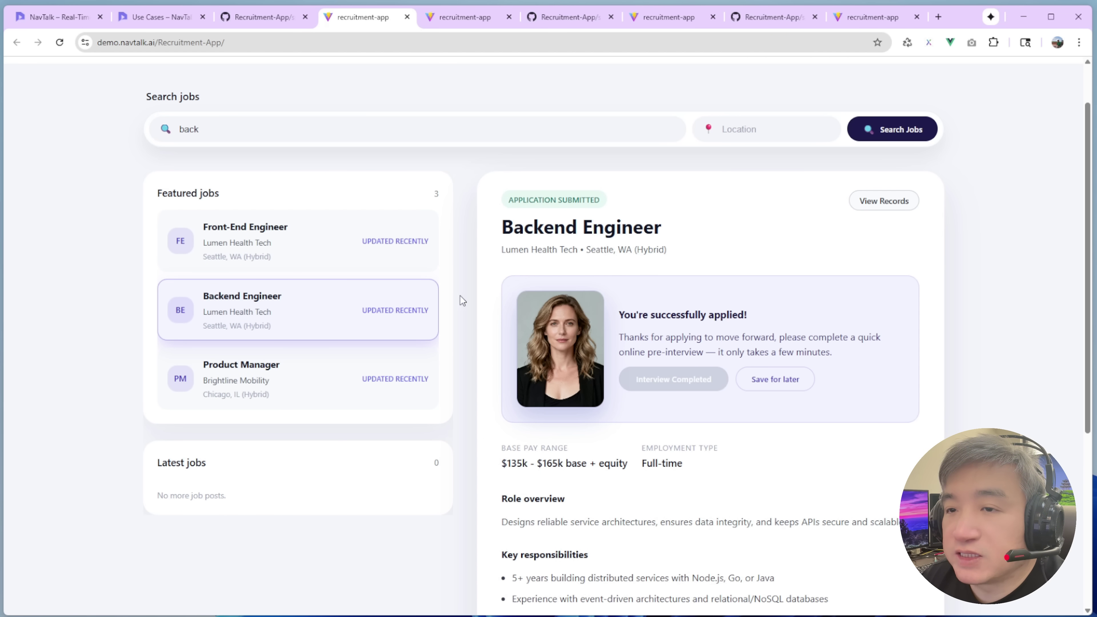
scroll(465, 270, down, 5)
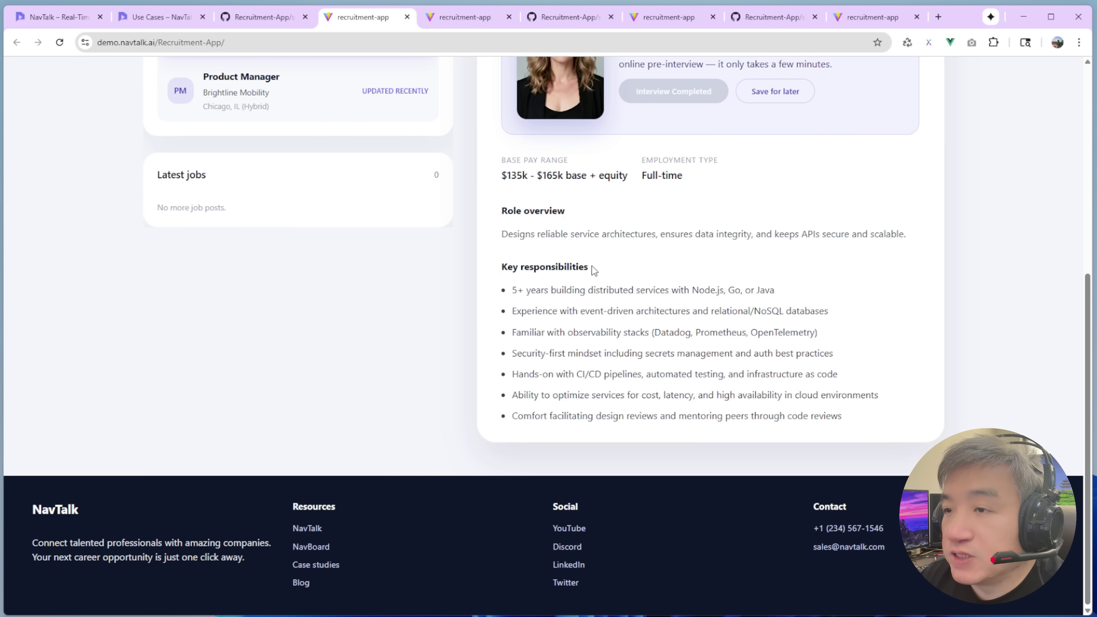
scroll(594, 269, up, 2)
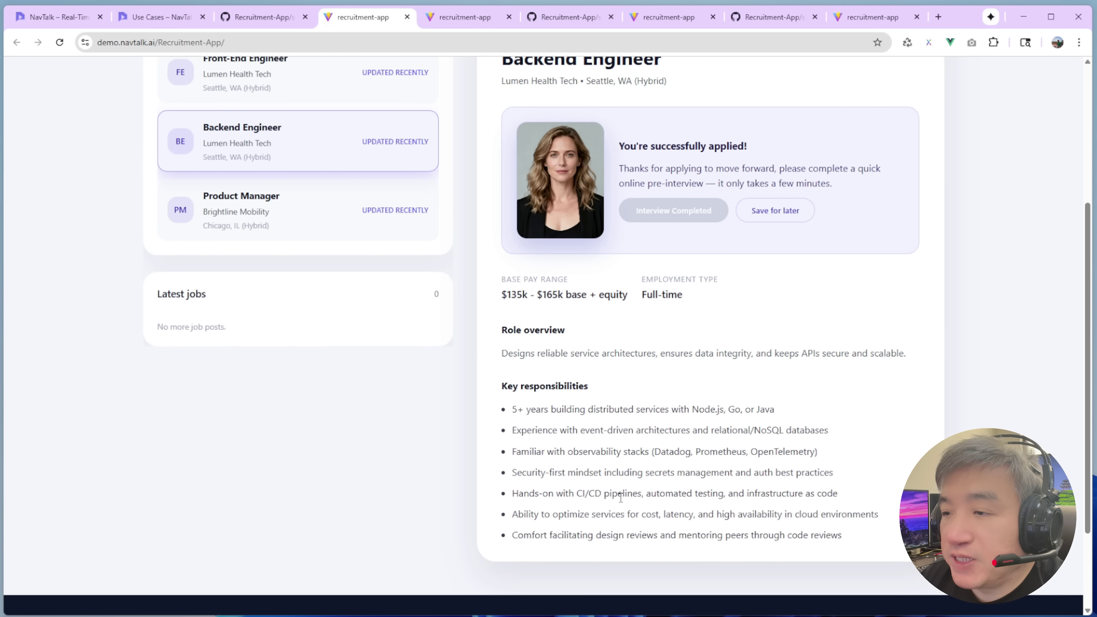
drag(855, 541, 503, 333)
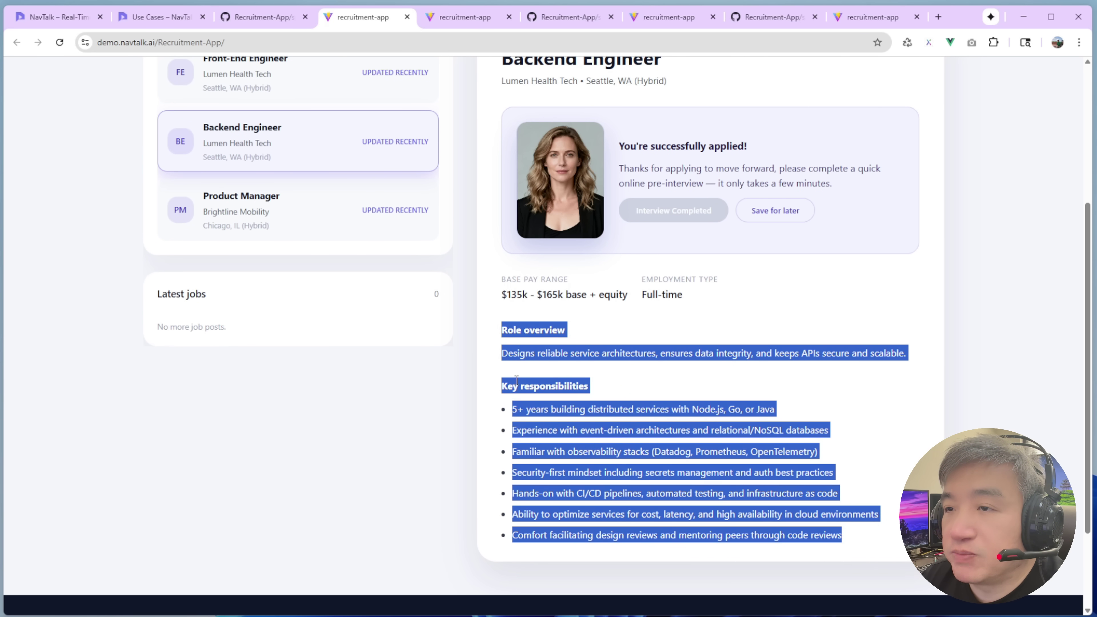
scroll(517, 380, up, 3)
scroll(518, 388, up, 1)
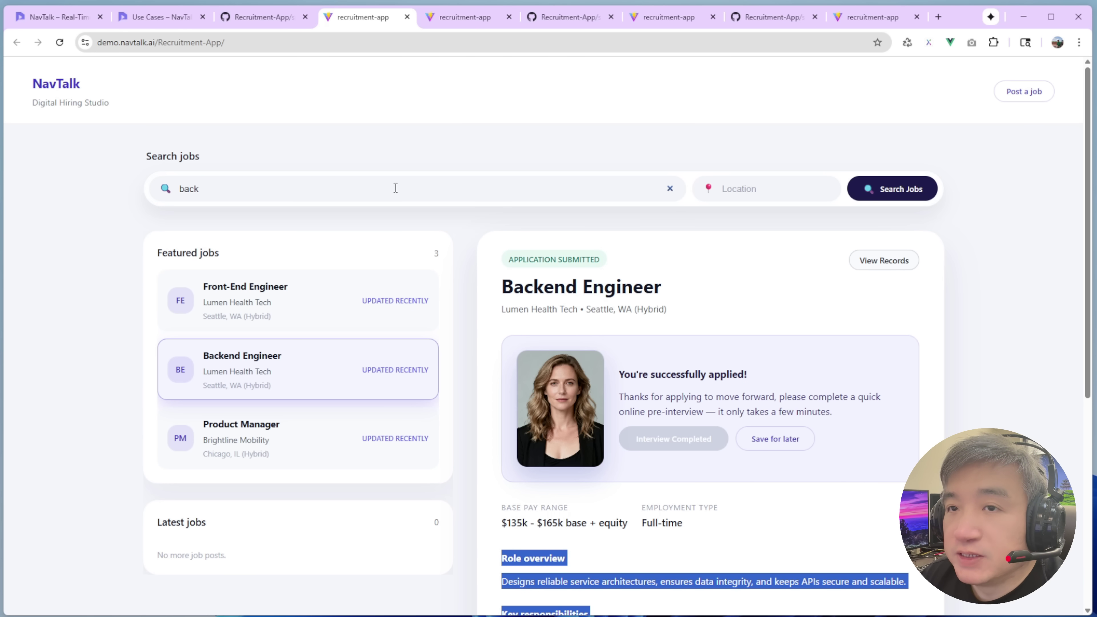
- View the Avatars gallery, return to Use Cases, and open the Recruitment-App GitHub repository
click(158, 20)
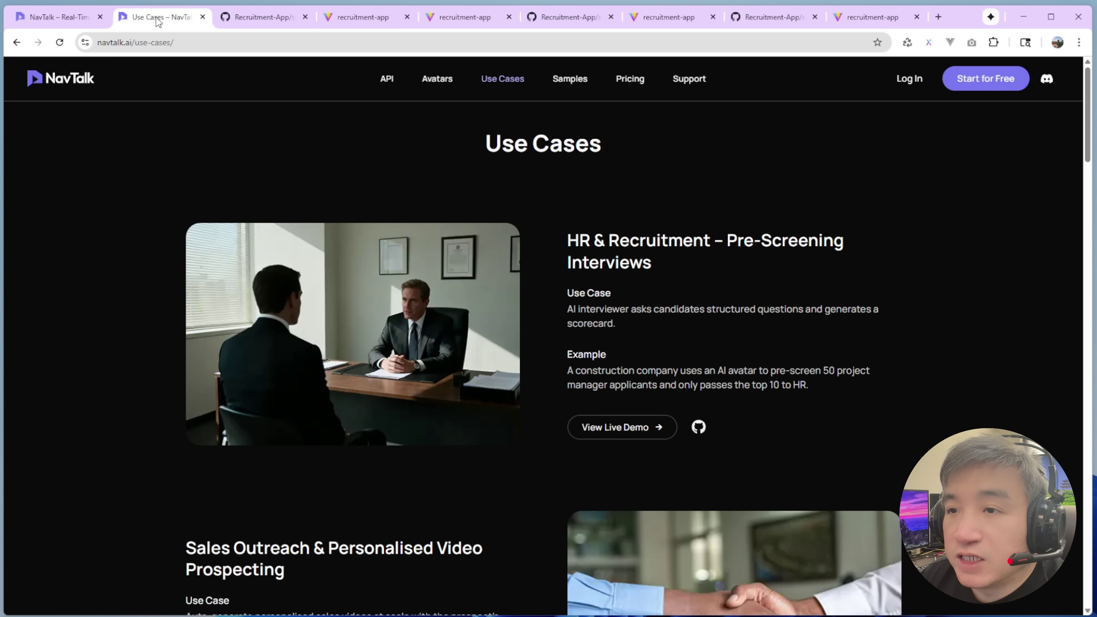
click(436, 79)
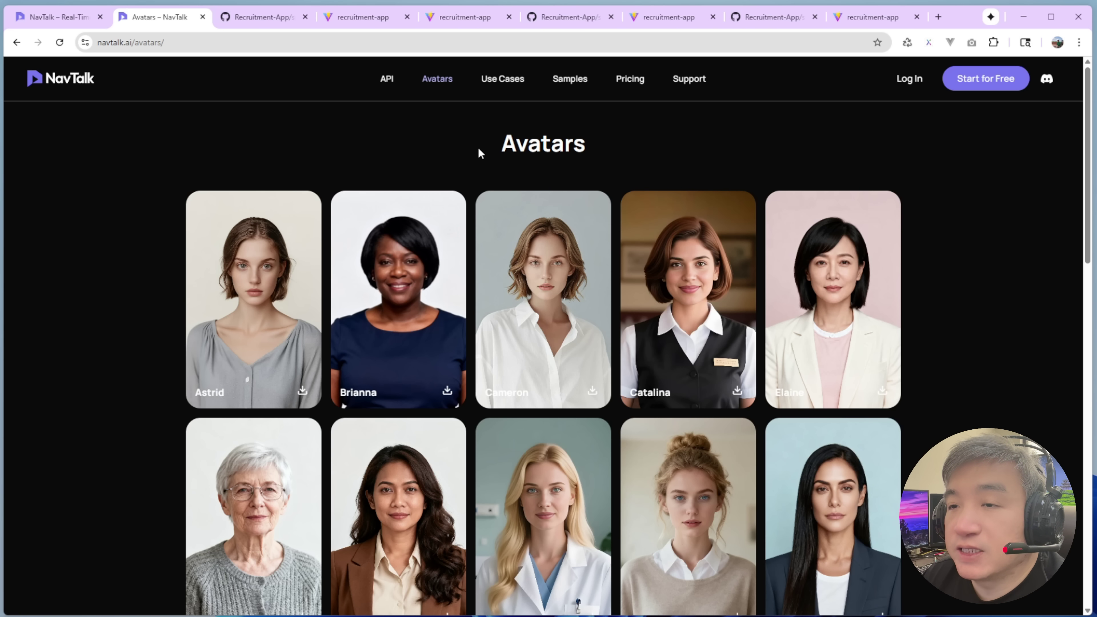
click(502, 80)
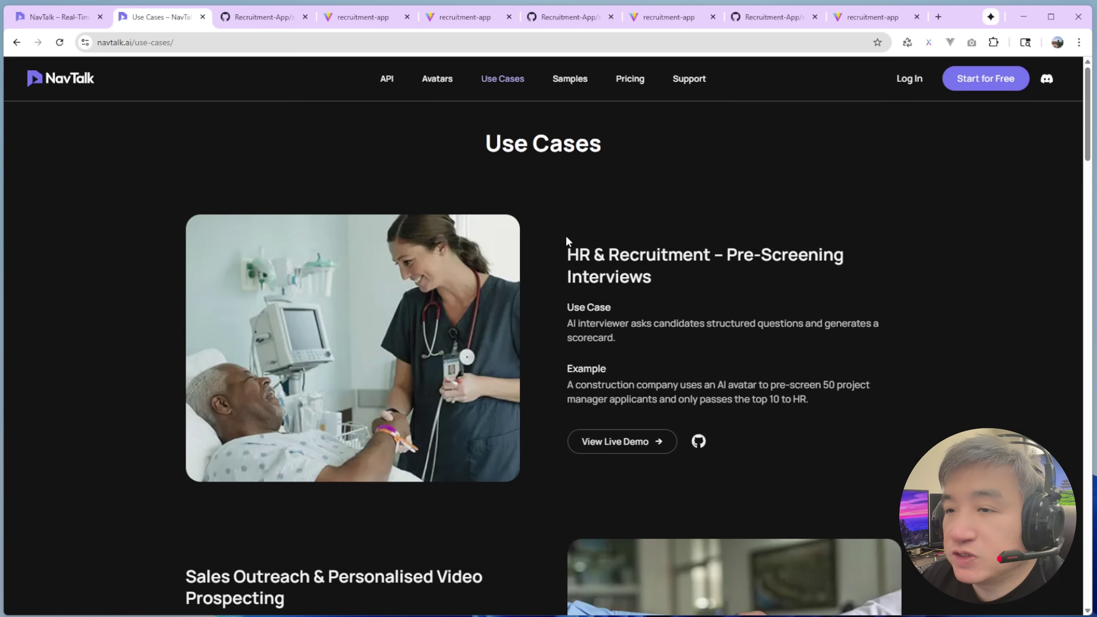
scroll(699, 438, down, 2)
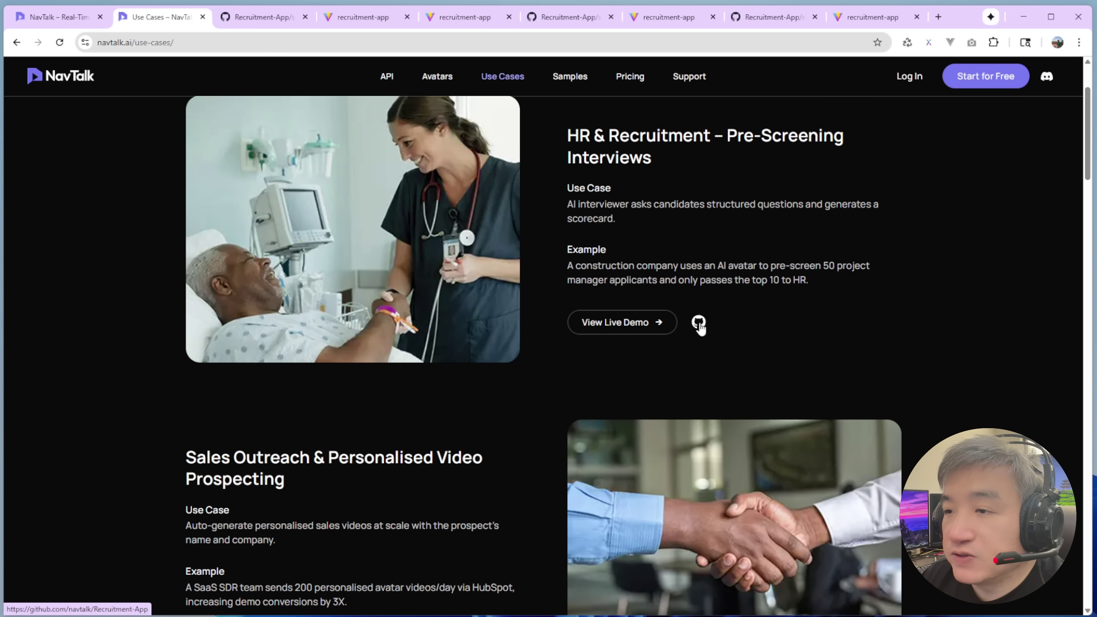
click(699, 323)
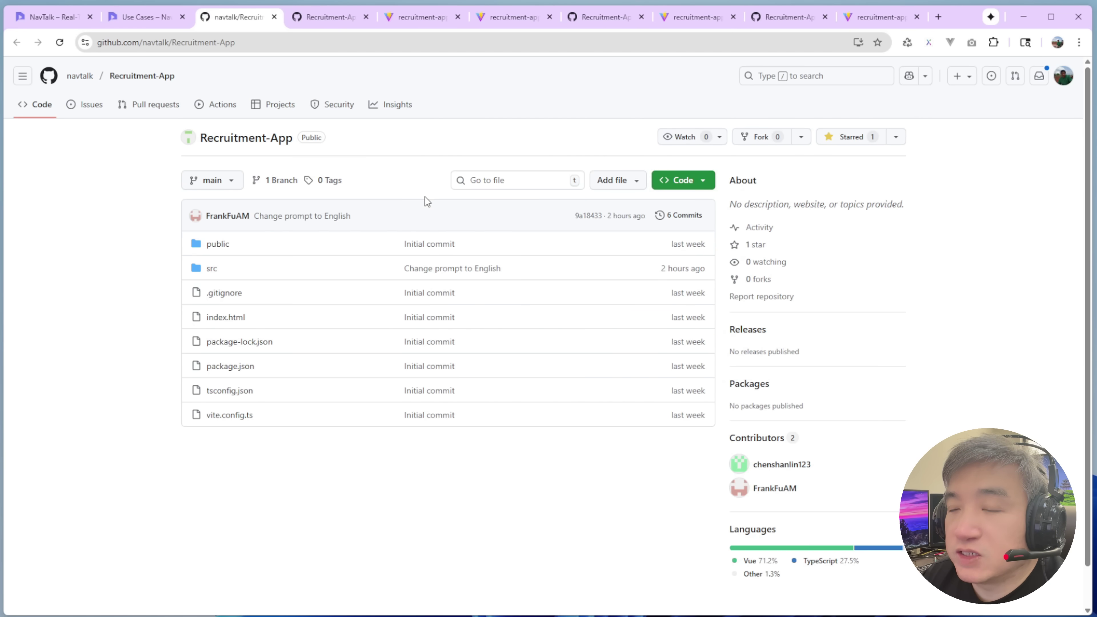
- Switch back to the recruitment-app tab showing the Backend Engineer posting
click(401, 18)
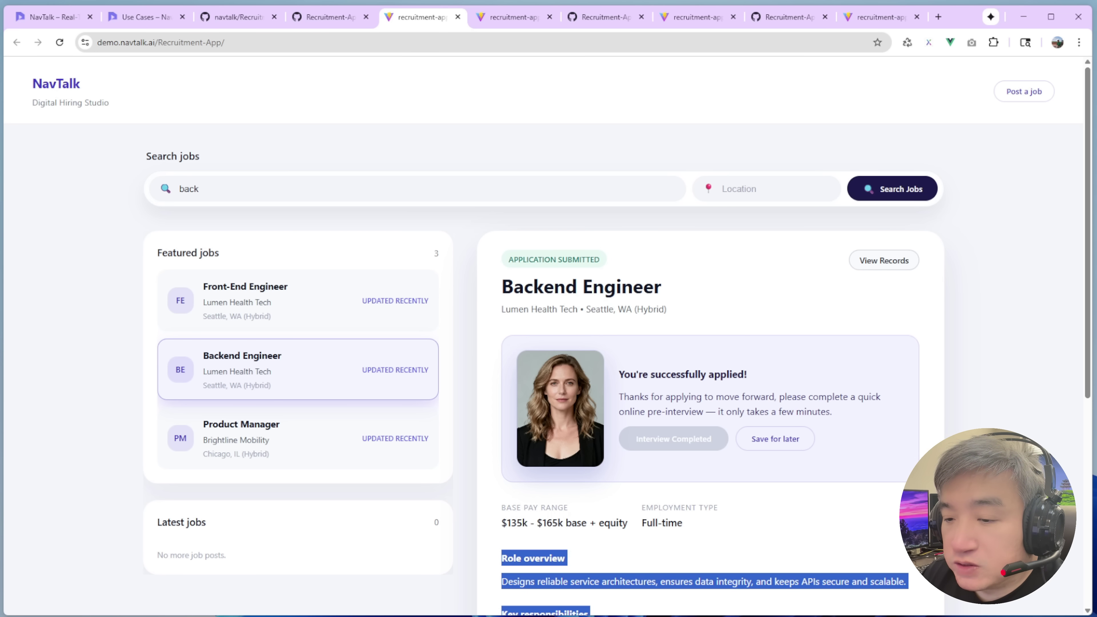
- Bring up the NavTalk AI Discord #developers window and drag it into position
key(alt+Tab)
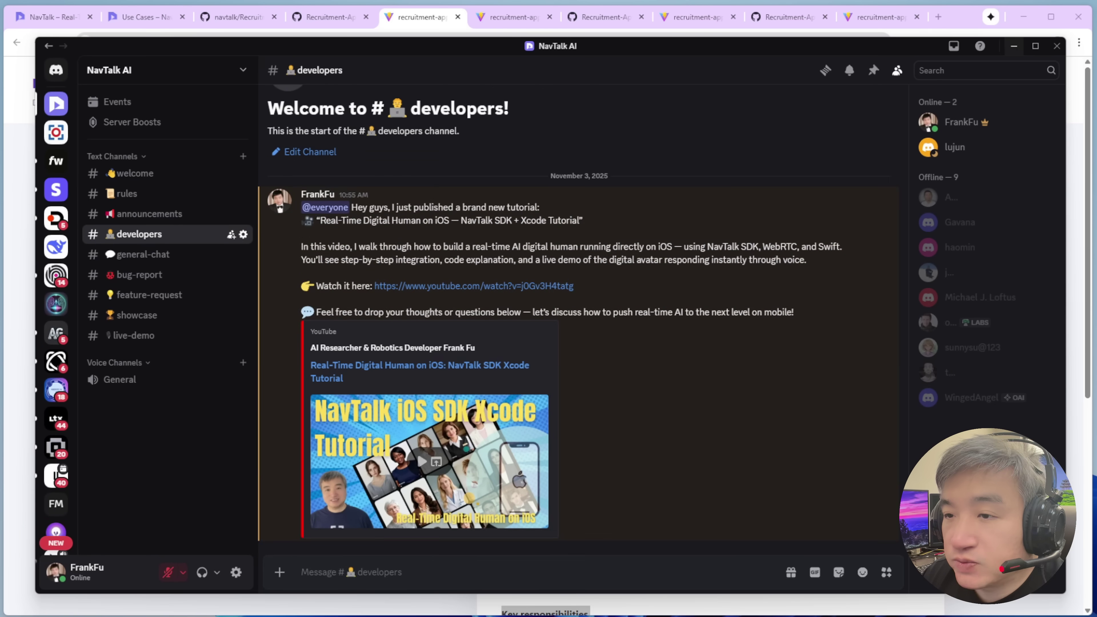
drag(657, 54, 651, 52)
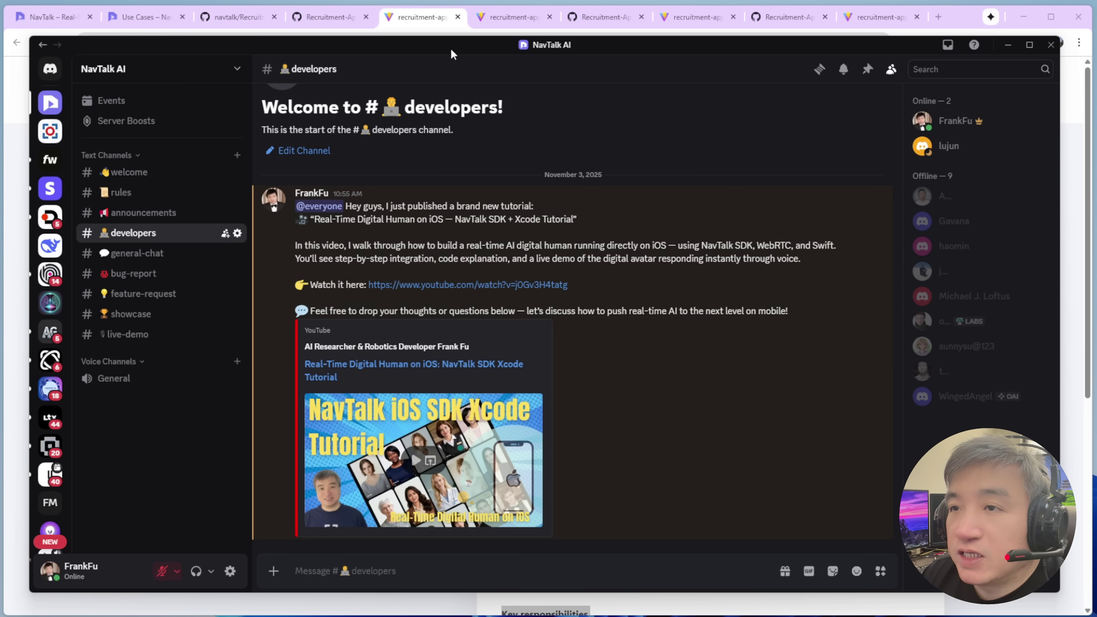
drag(452, 50, 454, 43)
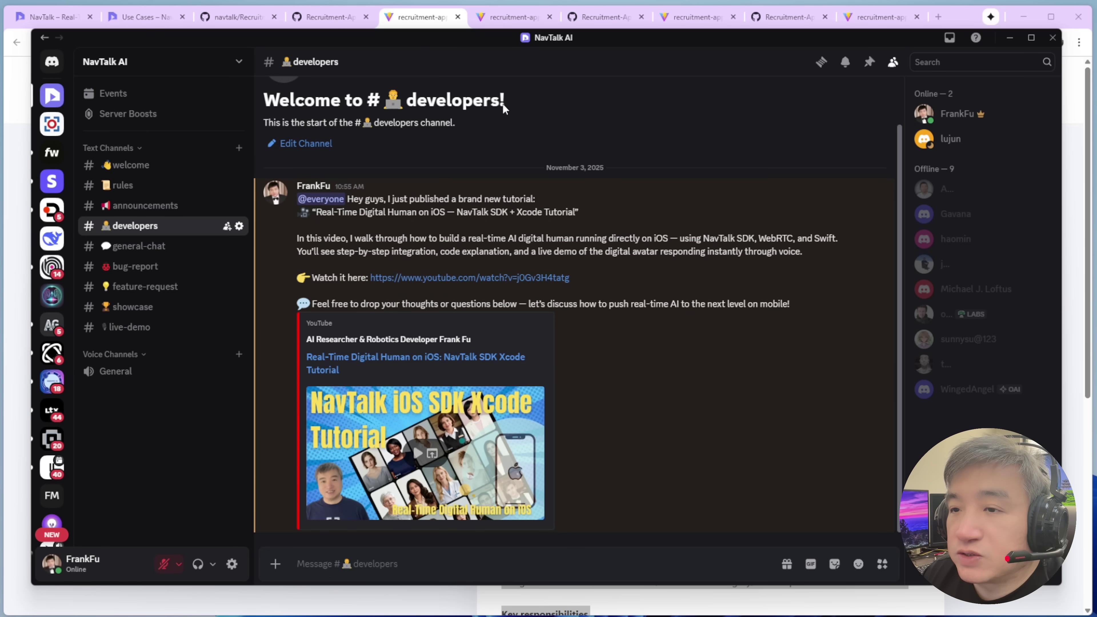
drag(649, 43, 669, 616)
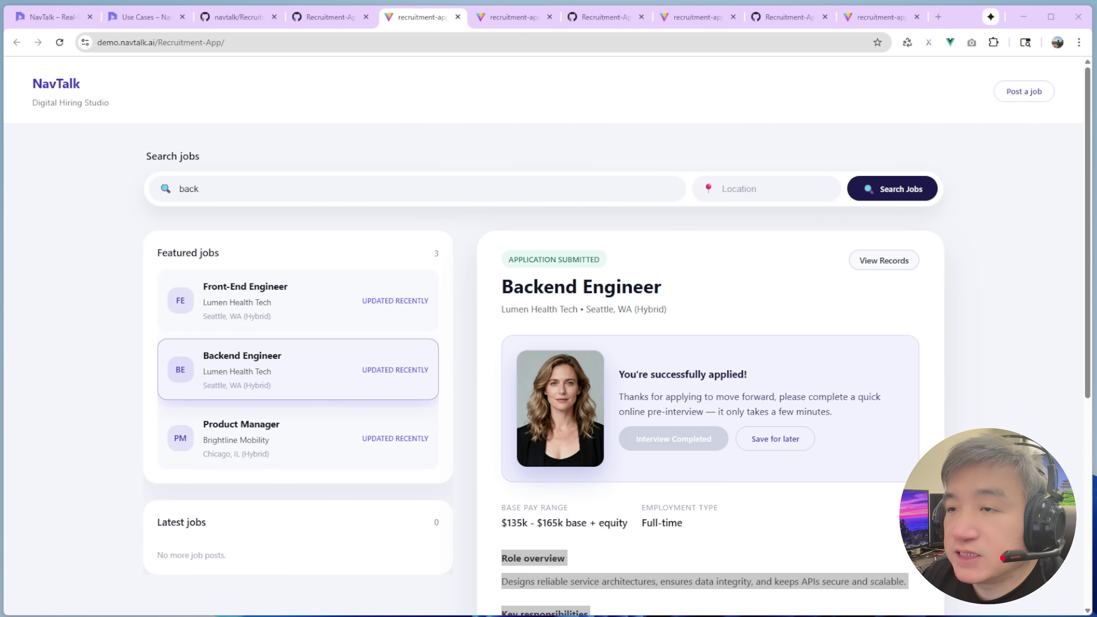